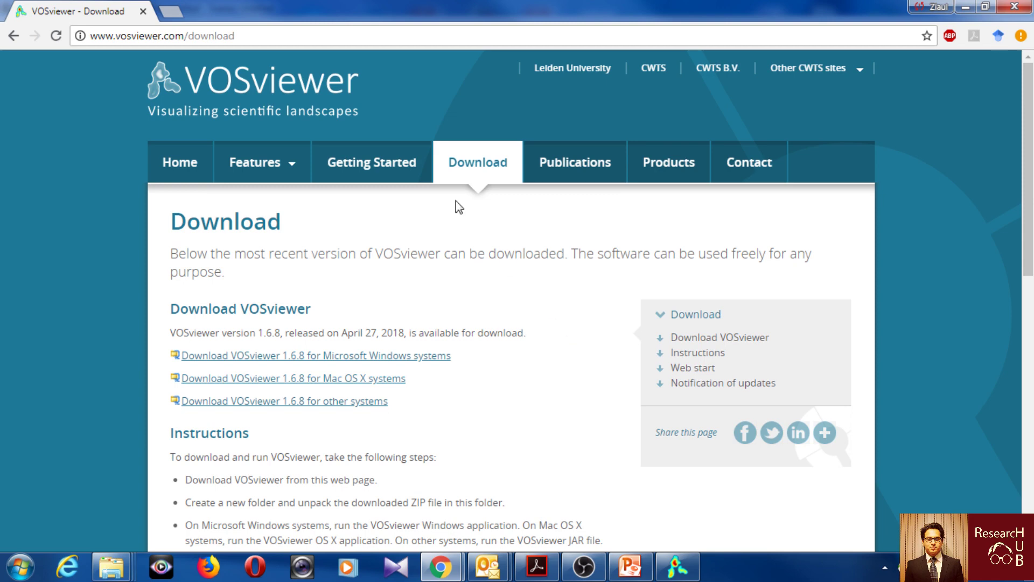
Leave the browser's download page and switch to the empty VOSviewer window.
left_click(249, 36)
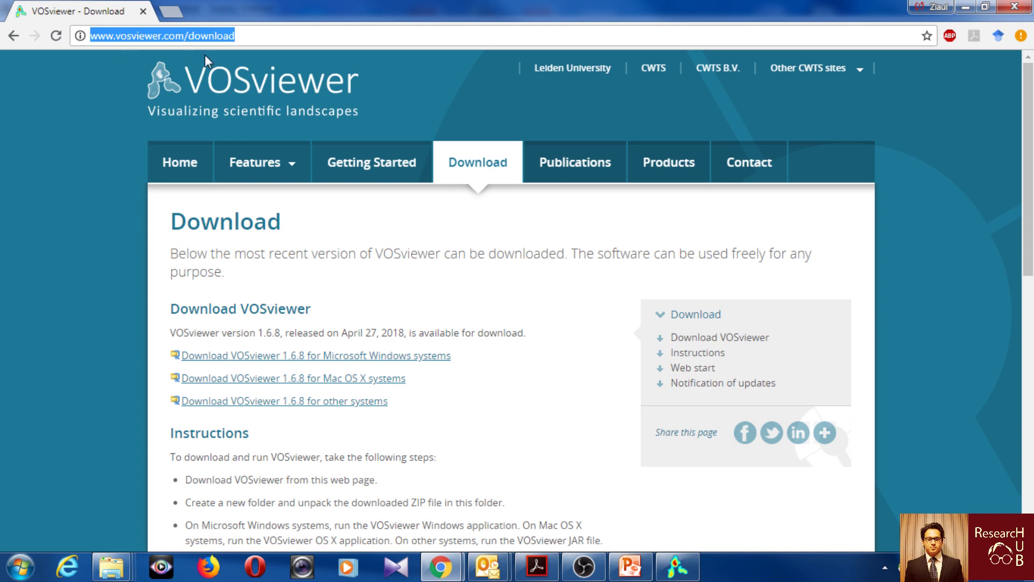
left_click(289, 36)
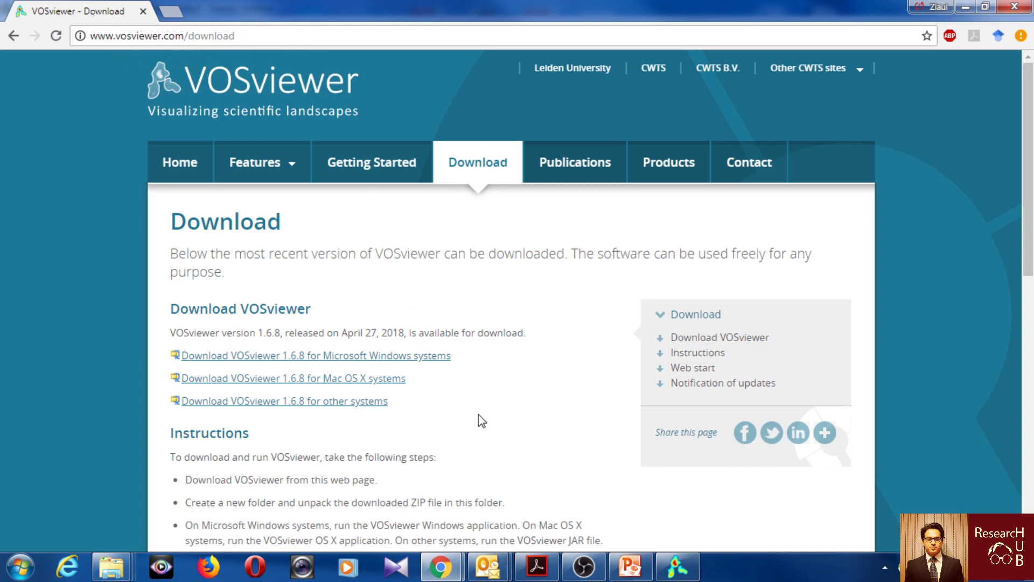
scroll(428, 370, "down", 3)
scroll(428, 369, "up", 3)
left_click(678, 565)
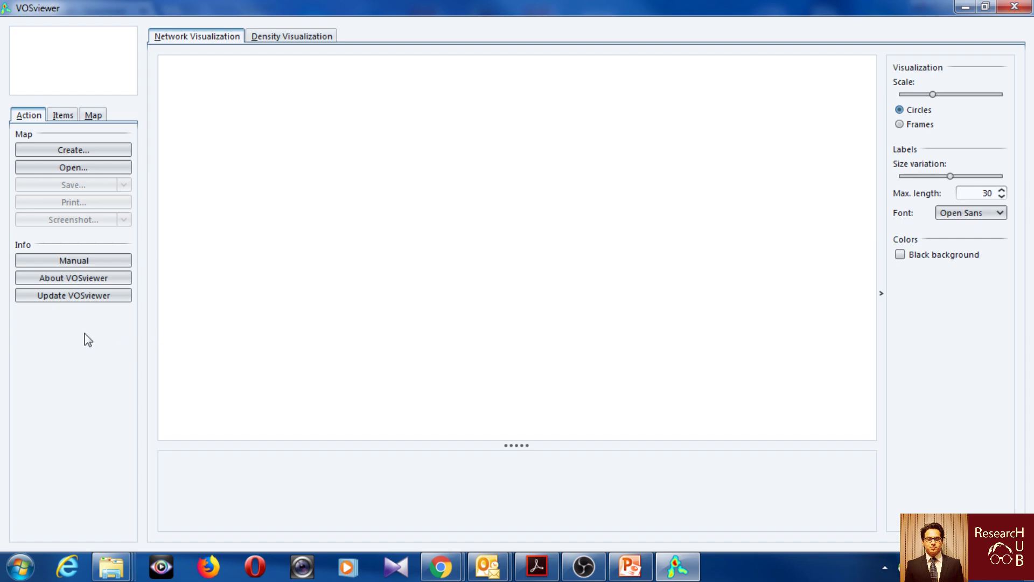
Read the VOSviewer manual PDF down to section 2.2 Options panel, then return to VOSviewer.
left_click(86, 259)
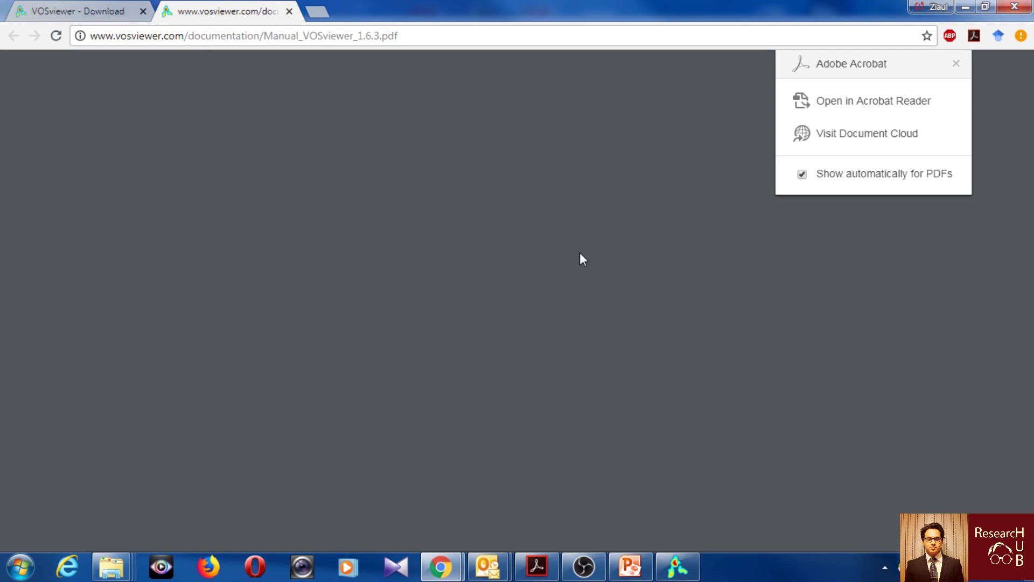
scroll(573, 249, "down", 15)
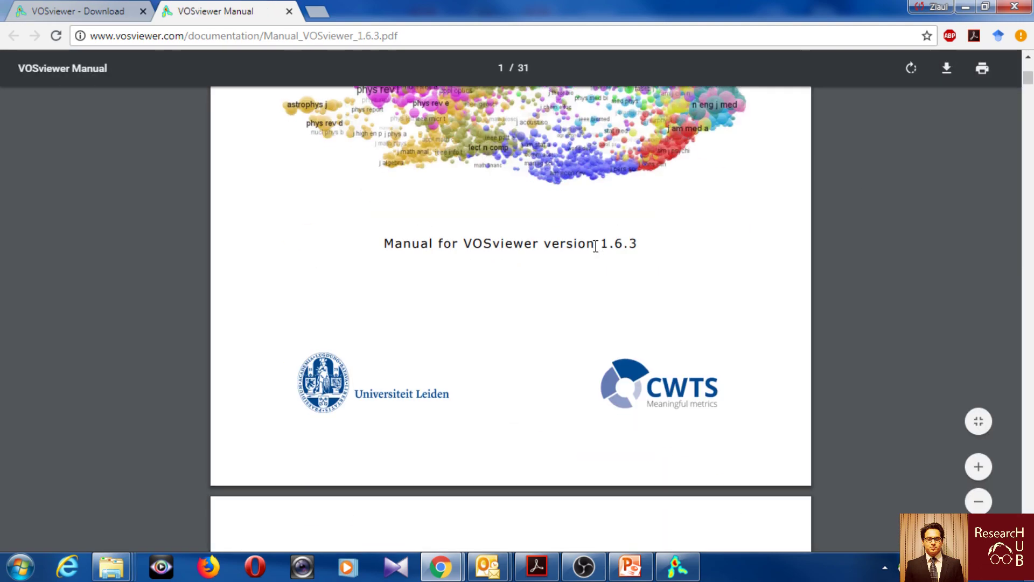
scroll(596, 247, "down", 18)
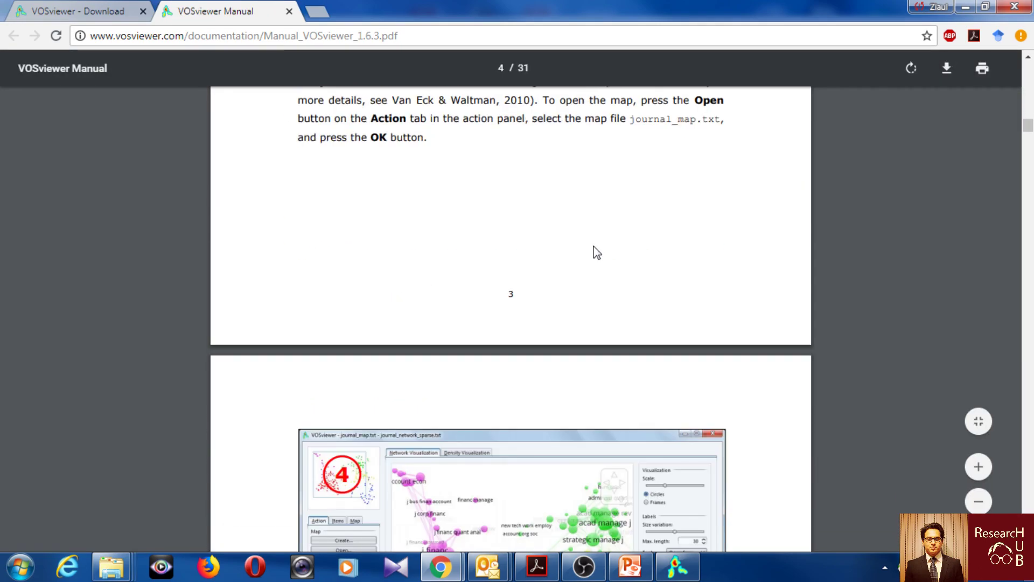
scroll(595, 252, "up", 4)
scroll(594, 251, "down", 20)
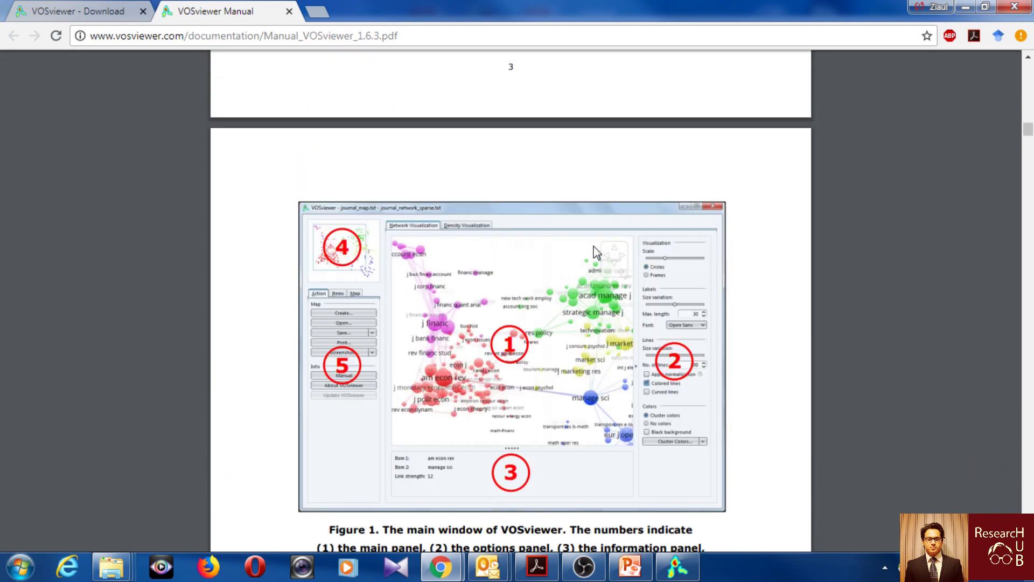
scroll(585, 252, "down", 20)
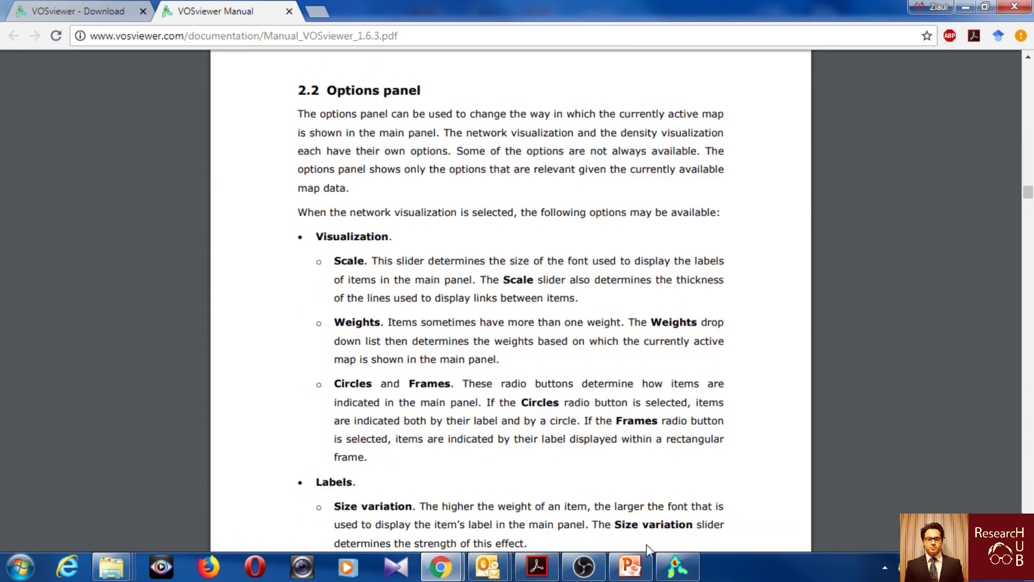
left_click(677, 565)
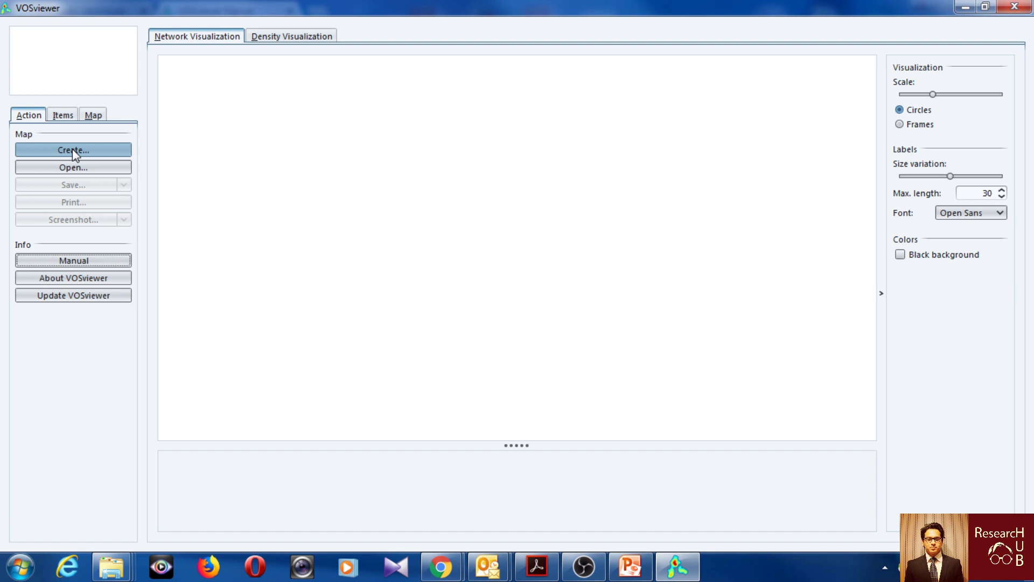
Create a map from bibliographic data using the Scopus file scopus.csv.
left_click(73, 153)
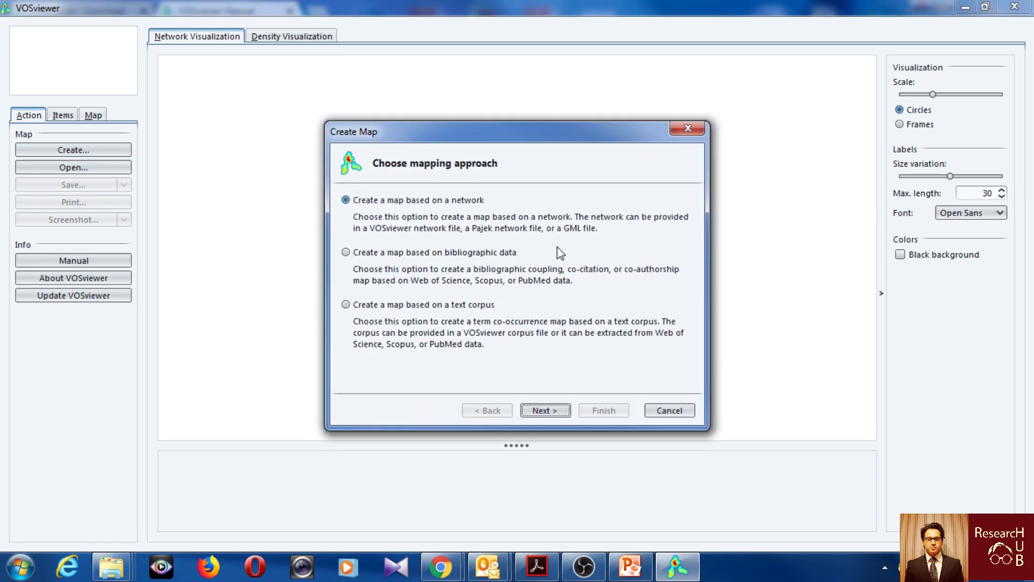
left_click(483, 262)
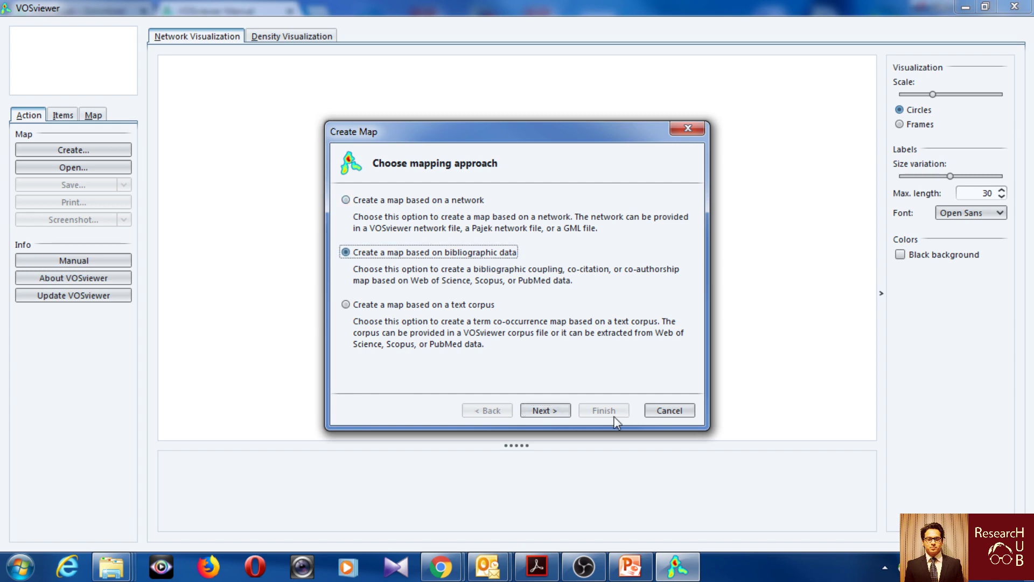
left_click(544, 410)
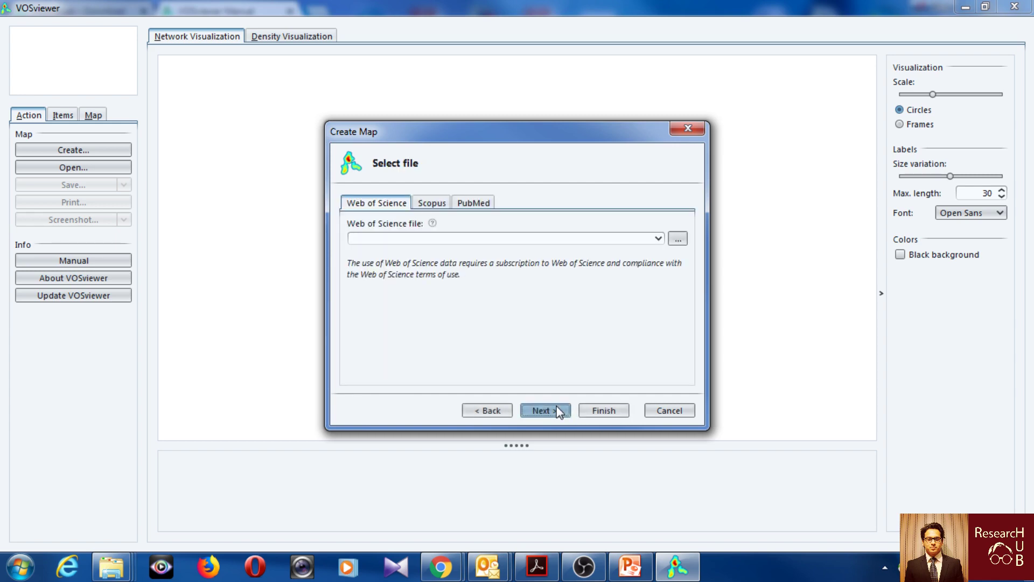
left_click(438, 207)
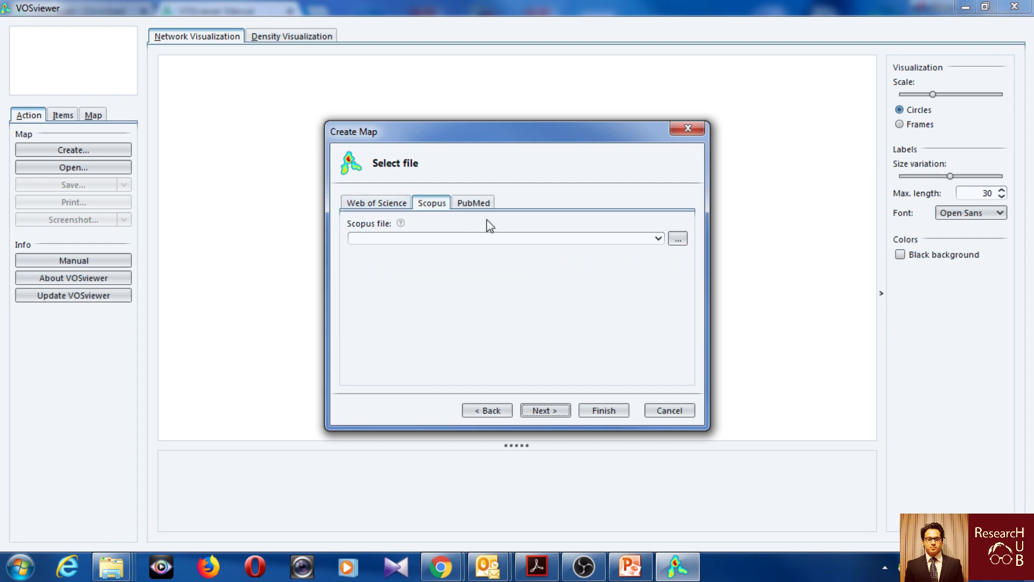
left_click(677, 238)
left_click(372, 200)
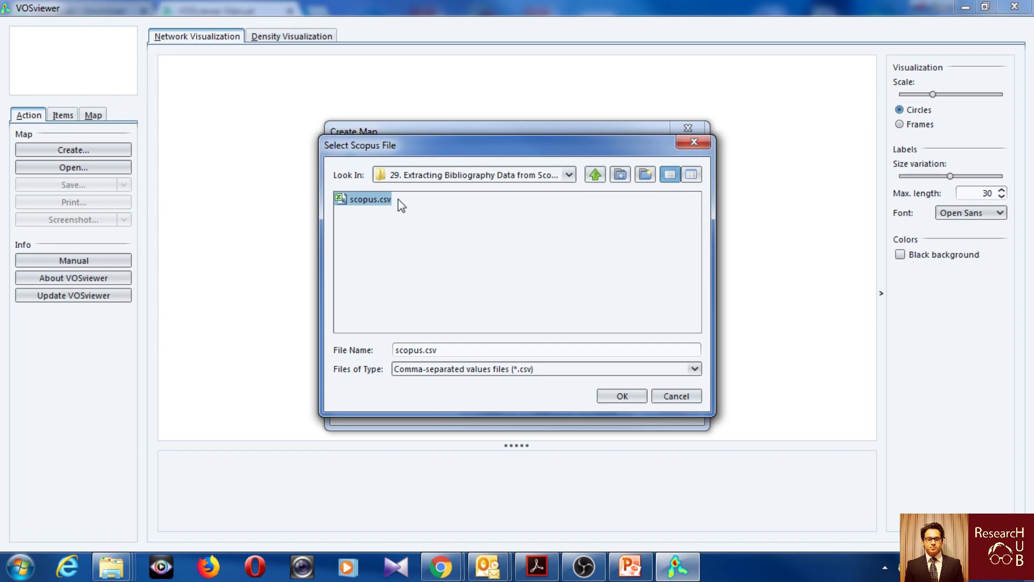
left_click(625, 397)
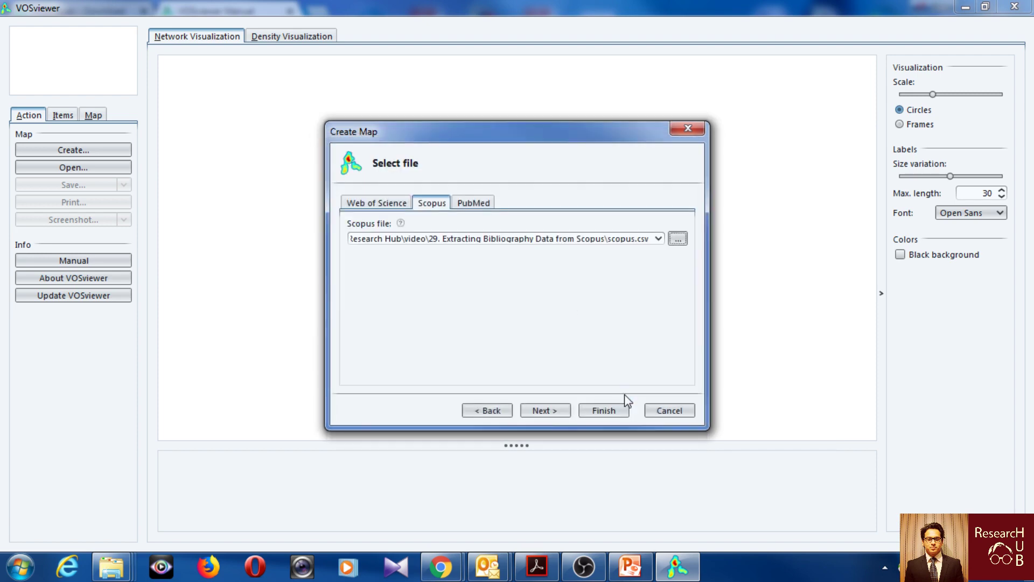
Read scopus.csv and choose bibliographic coupling with Documents as the unit of analysis.
left_click(555, 413)
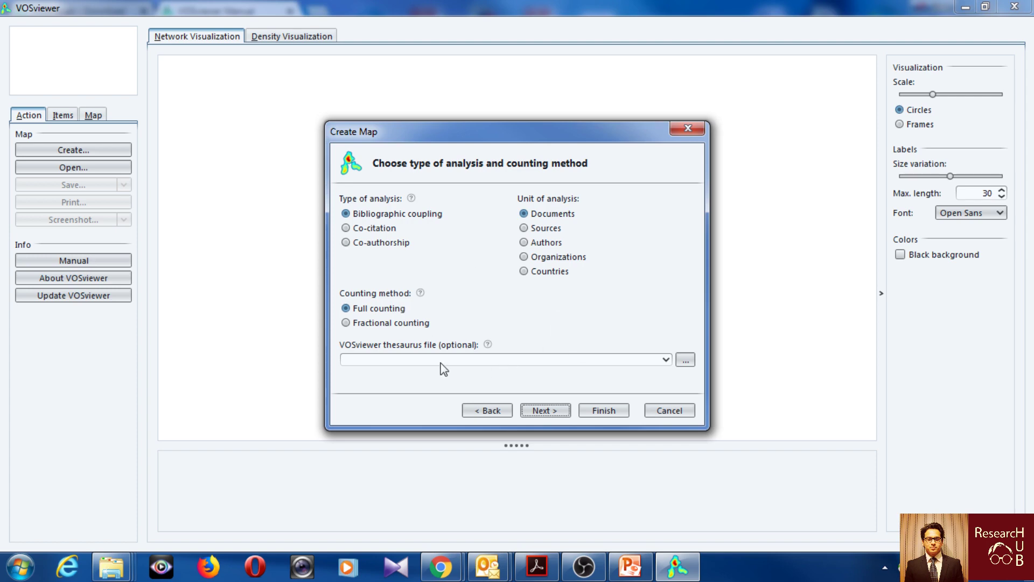
left_click(390, 216)
left_click(387, 229)
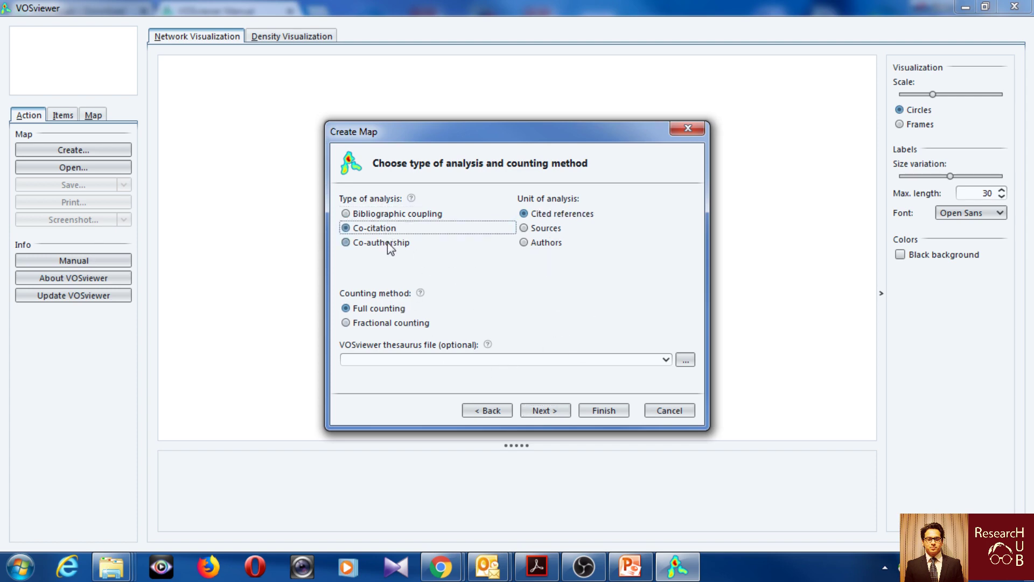
left_click(387, 241)
left_click(390, 214)
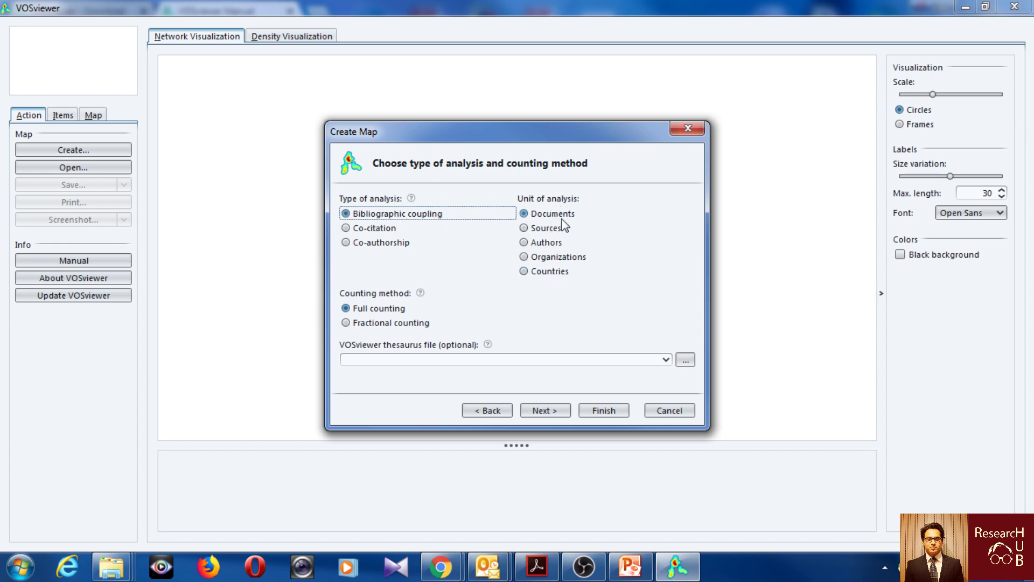
left_click(541, 230)
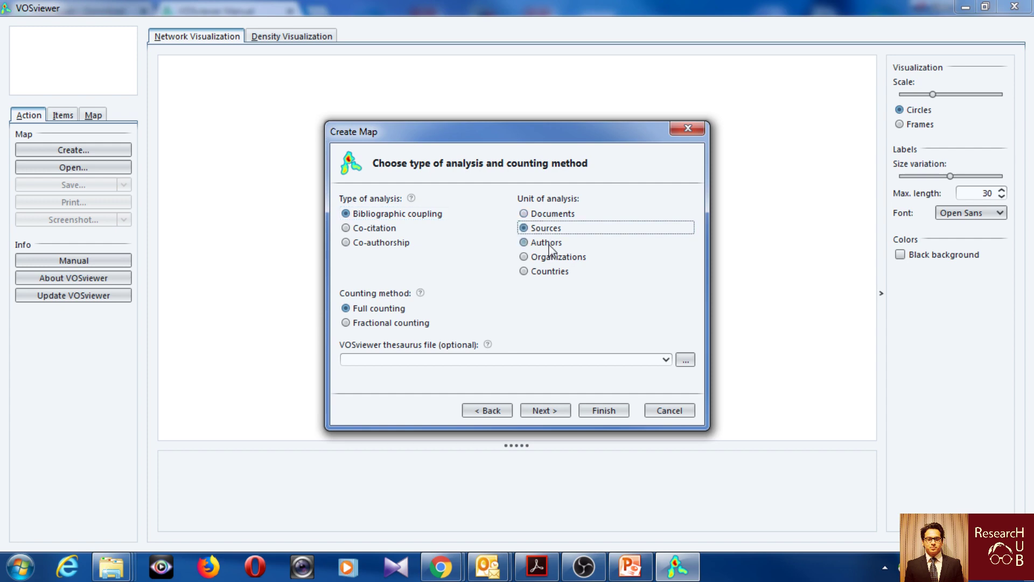
left_click(549, 244)
left_click(553, 216)
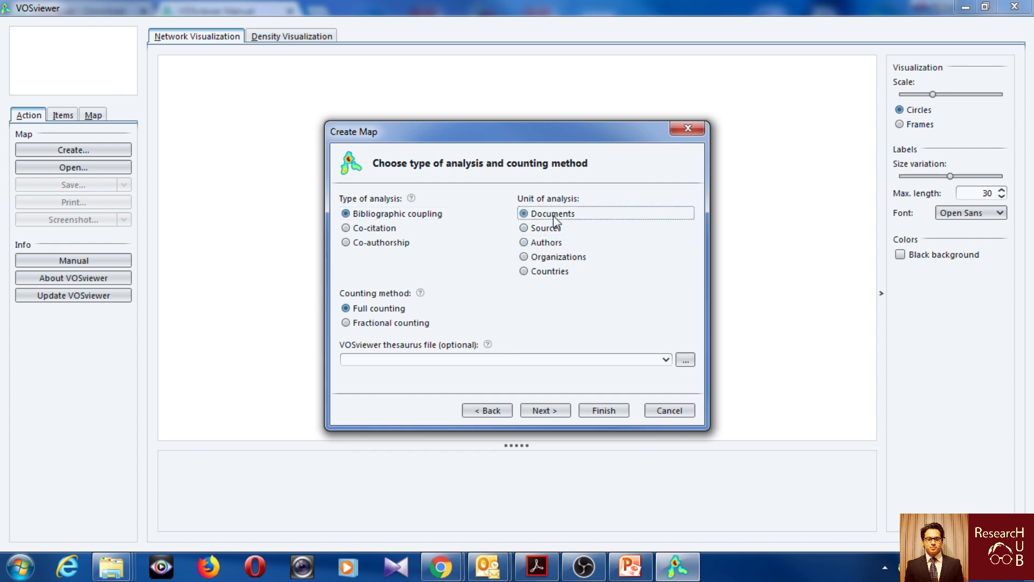
Keep all 1311 documents and continue to the Verify selected documents list.
left_click(545, 410)
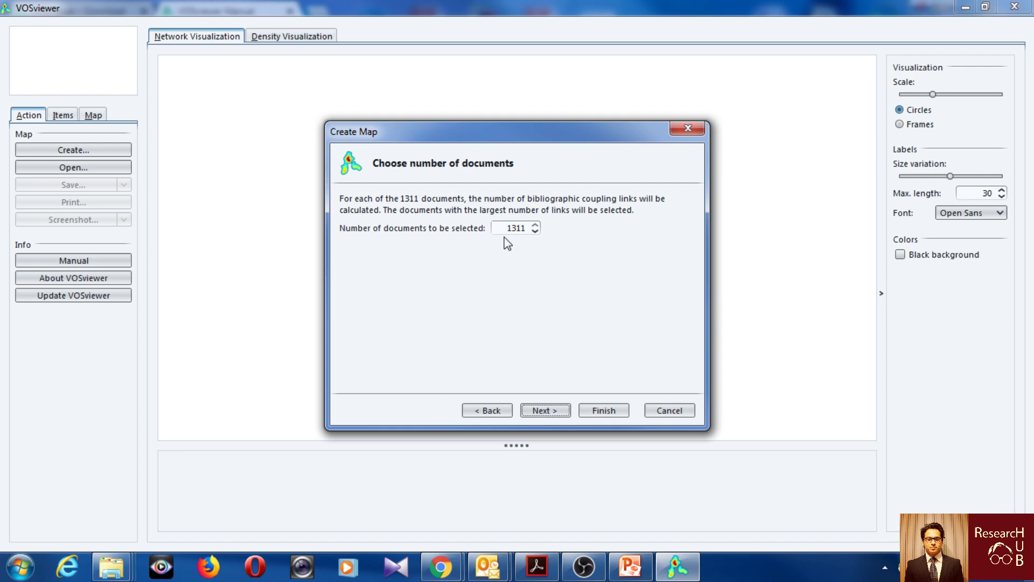
left_click_drag(507, 231, 554, 226)
left_click(558, 412)
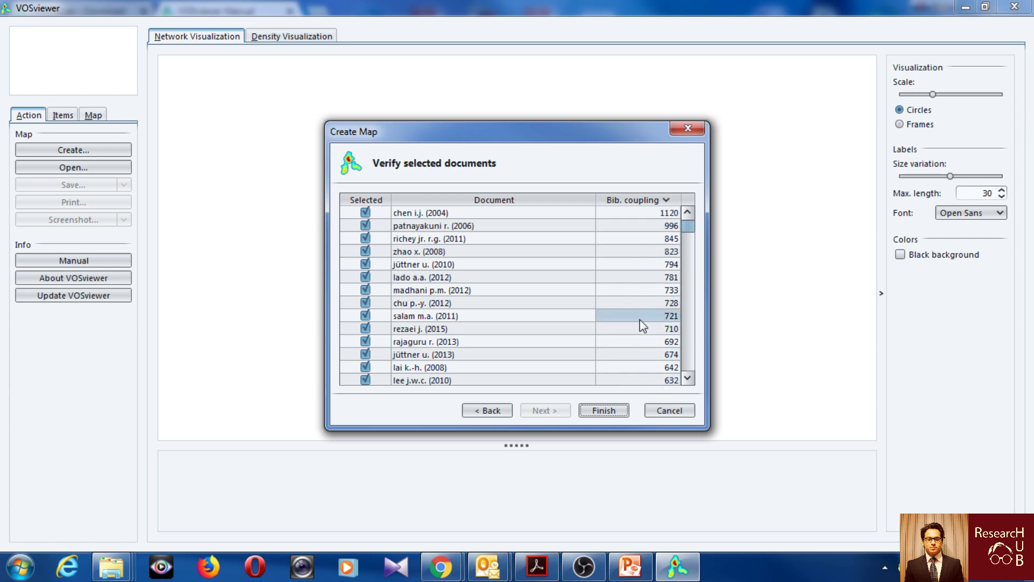
scroll(641, 322, "down", 10)
scroll(640, 319, "down", 3)
scroll(641, 319, "up", 15)
Finish the wizard, build the map from the connected items, and pan around the clusters.
left_click(604, 411)
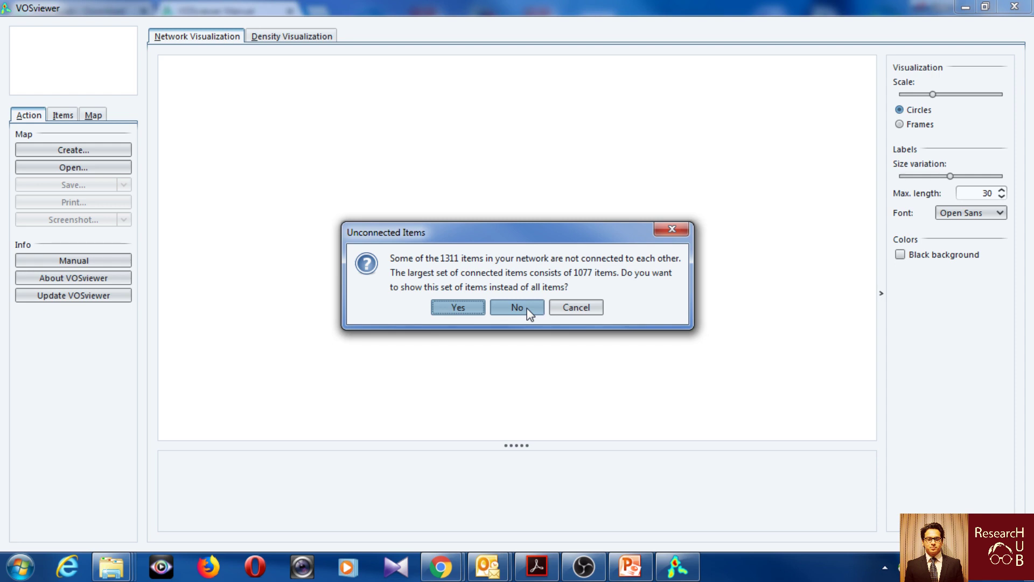
left_click(459, 307)
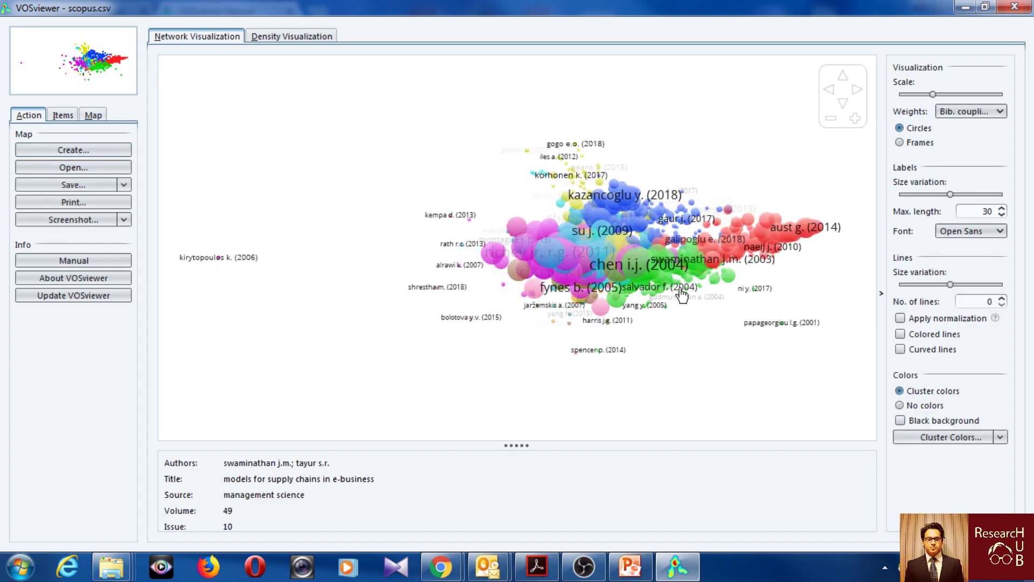
scroll(661, 283, "up", 3)
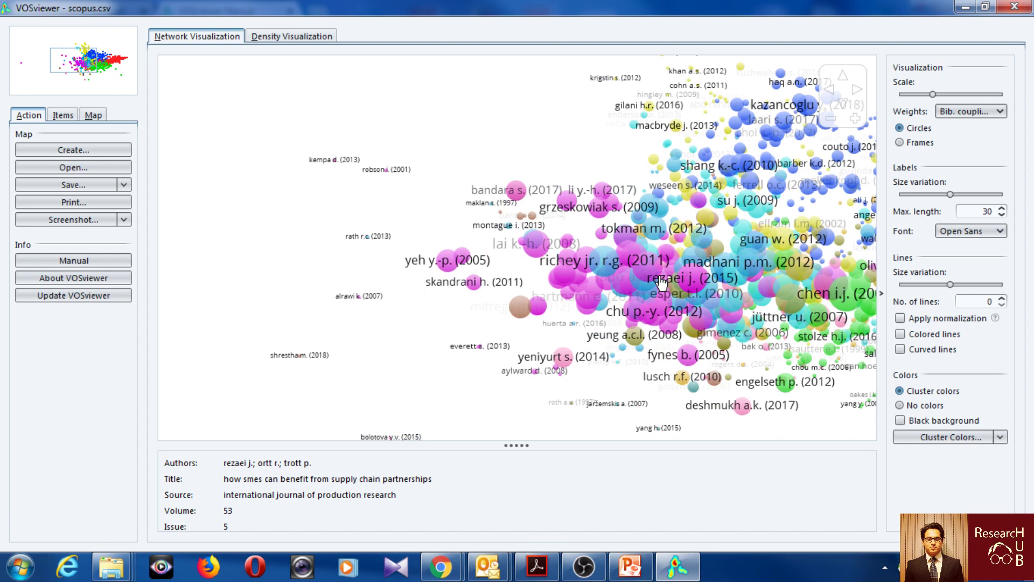
left_click_drag(861, 366, 602, 384)
left_click_drag(534, 226, 544, 224)
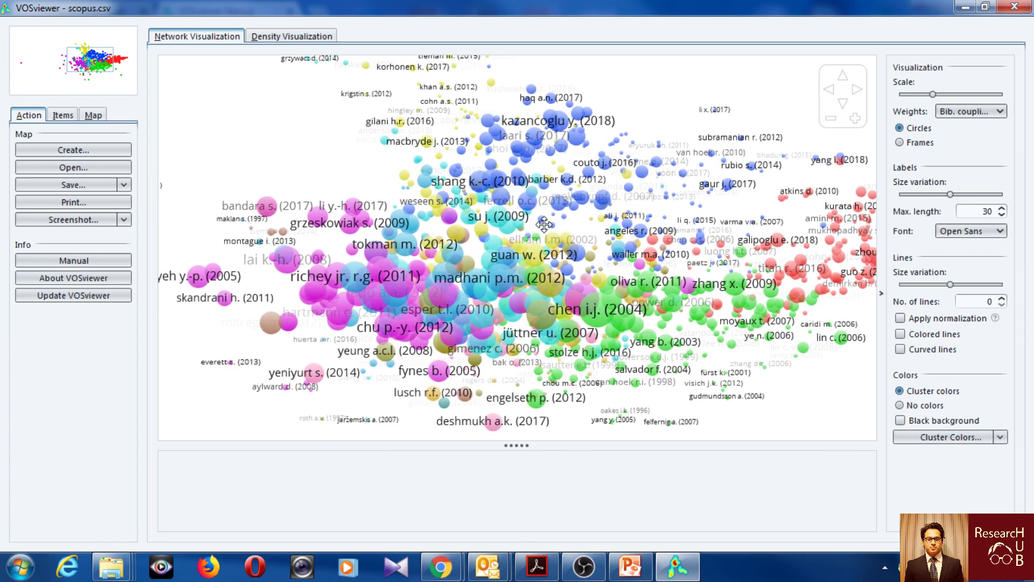
scroll(544, 224, "up", 2)
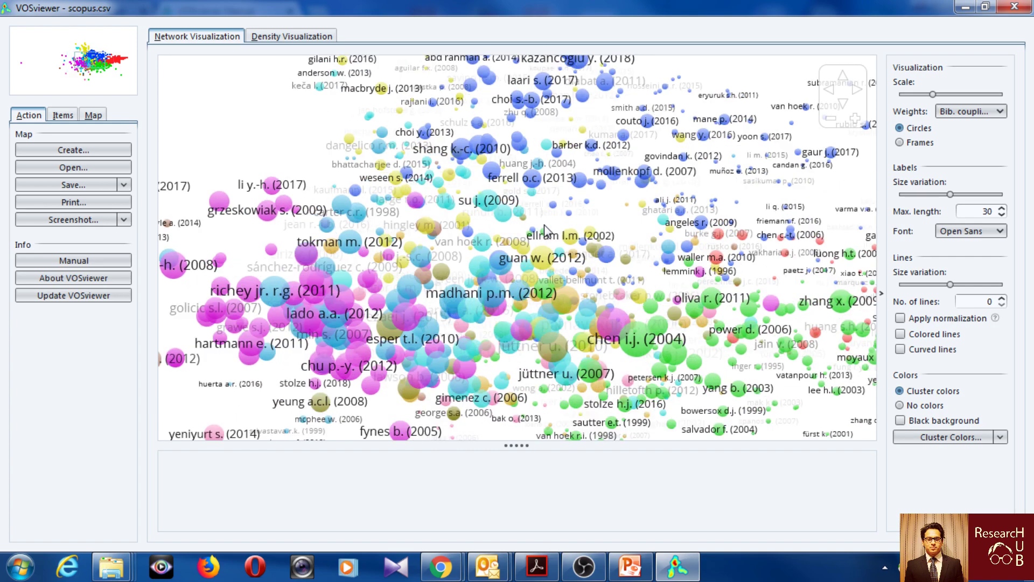
scroll(545, 231, "down", 3)
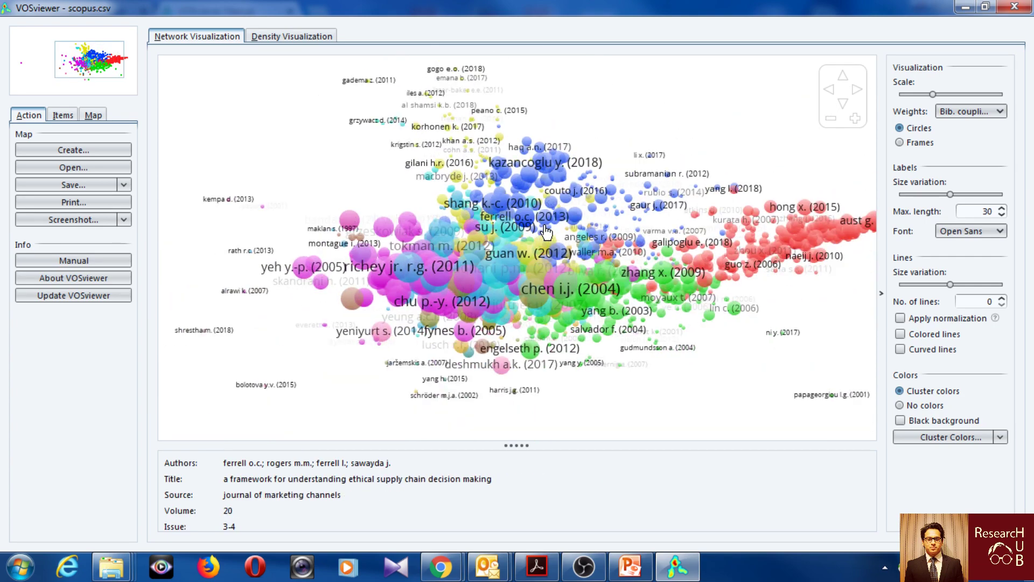
Create a new bibliographic coupling map of documents, entering 5 for the document count.
left_click(111, 154)
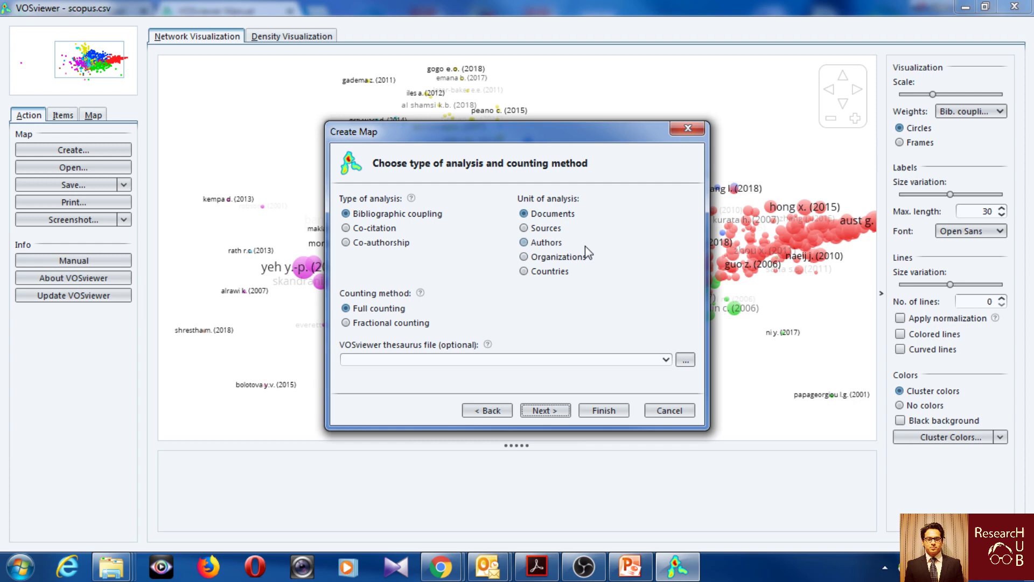
left_click(555, 412)
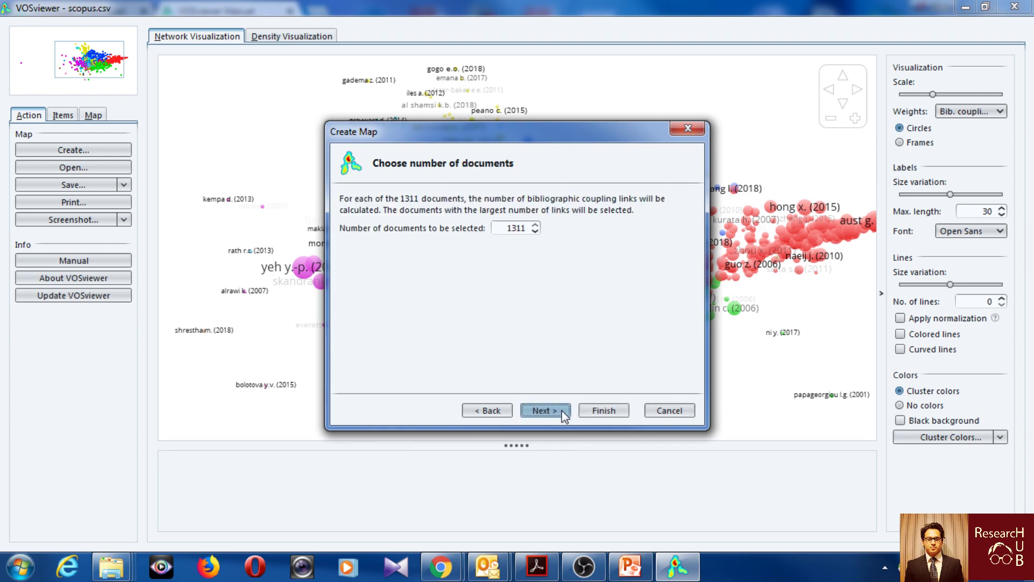
double_click(504, 227)
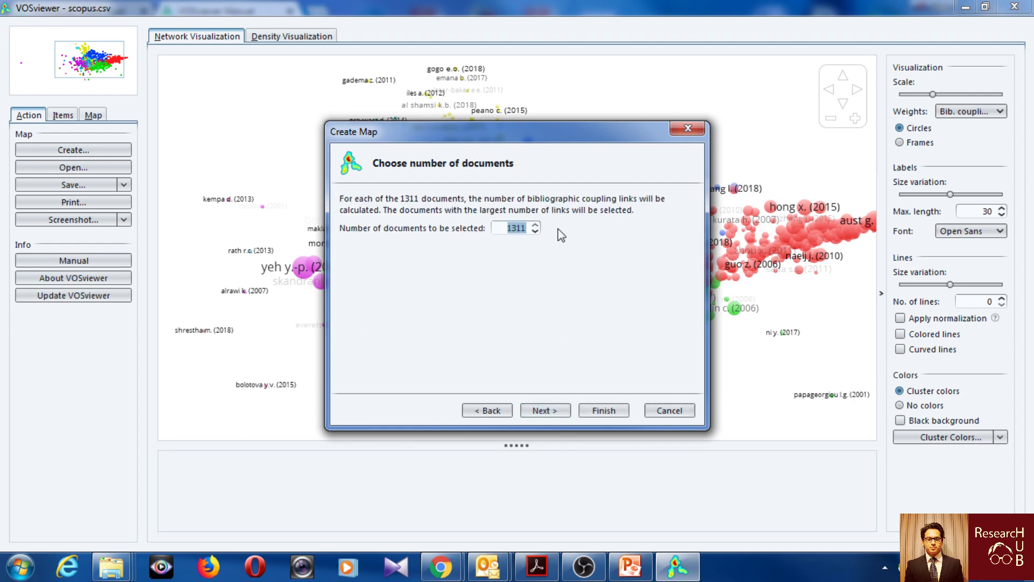
type("5")
left_click(550, 414)
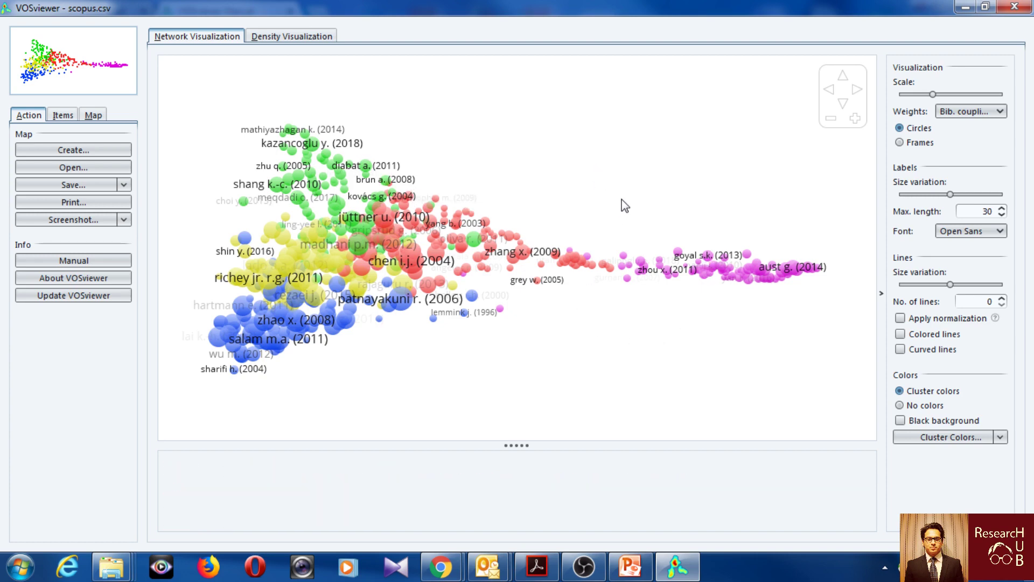
scroll(535, 200, "up", 1)
scroll(535, 199, "down", 1)
Turn on Colored lines and Curved lines and raise No. of lines to 1700.
left_click(927, 332)
left_click(944, 352)
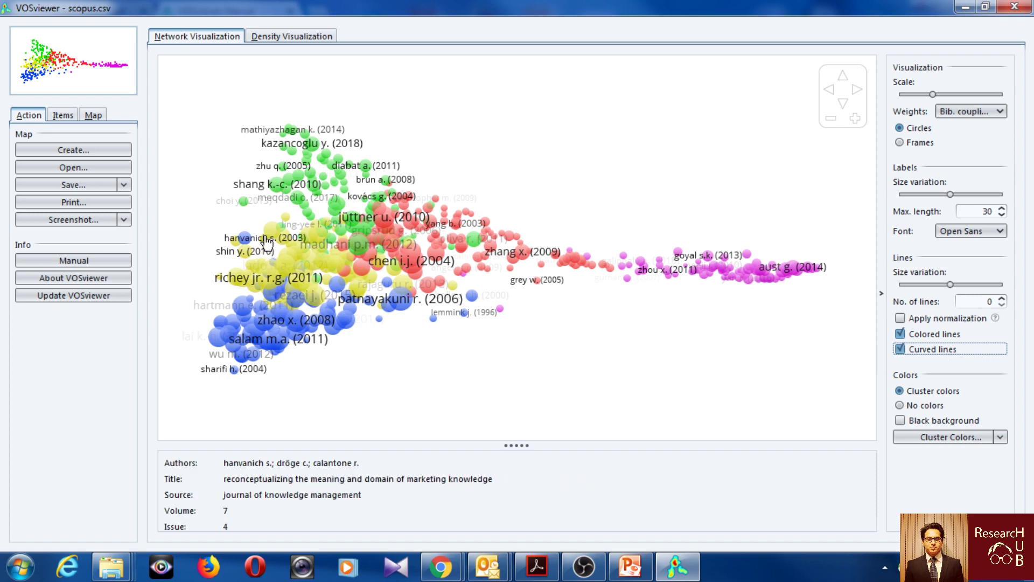
left_click(1001, 299)
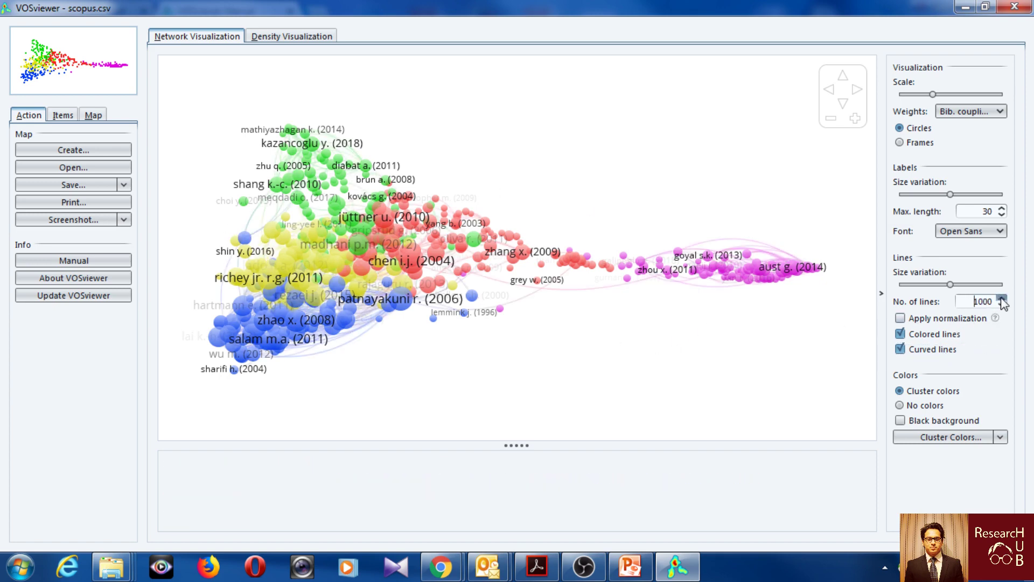
left_click(1002, 298)
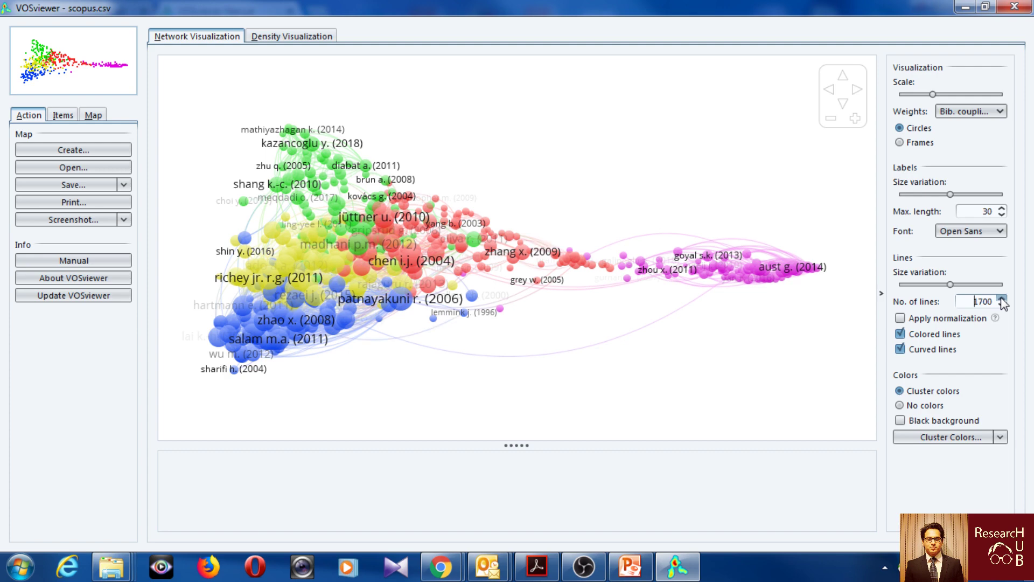
scroll(485, 178, "up", 1)
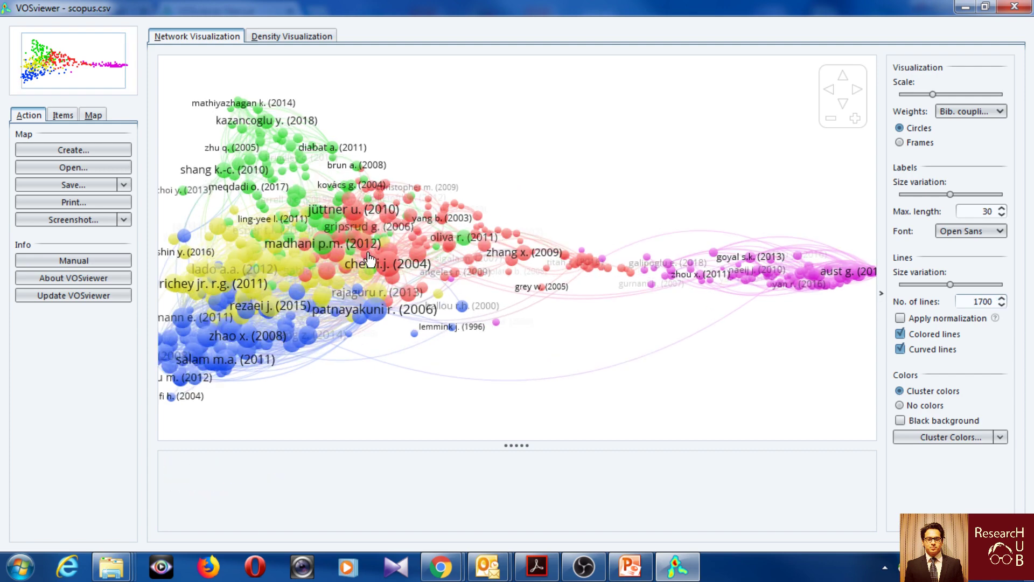
scroll(582, 323, "down", 2)
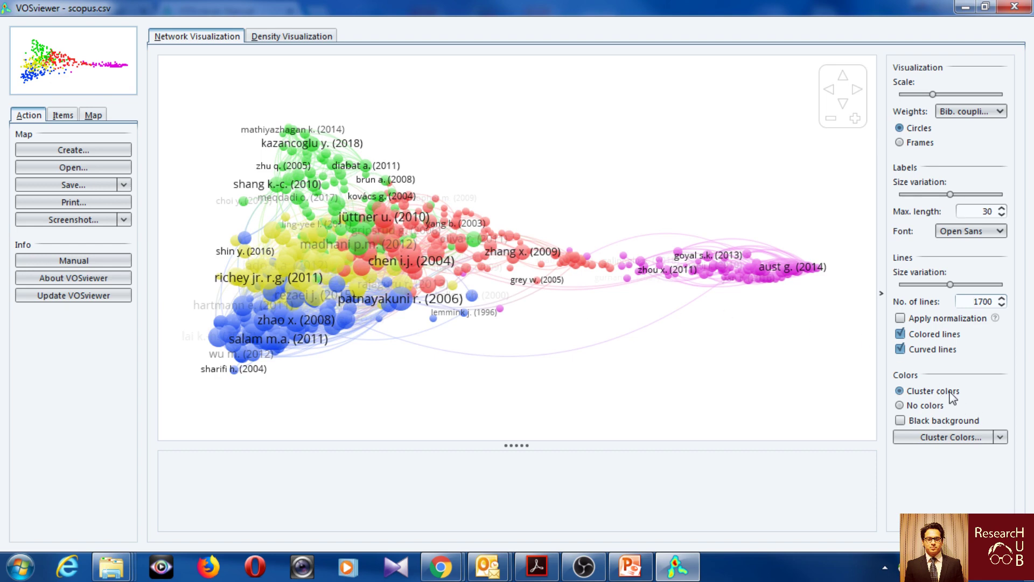
Turn on Black background and adjust the Lines and Labels size variation sliders.
left_click(952, 422)
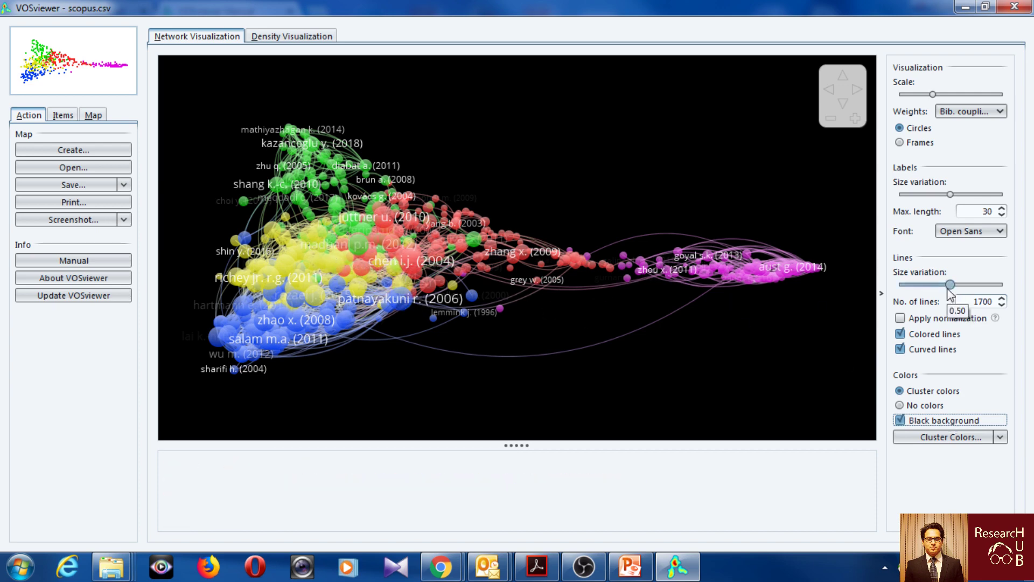
mouse_move(949, 284)
left_mouse_down()
mouse_move(921, 288)
mouse_move(959, 290)
left_mouse_up()
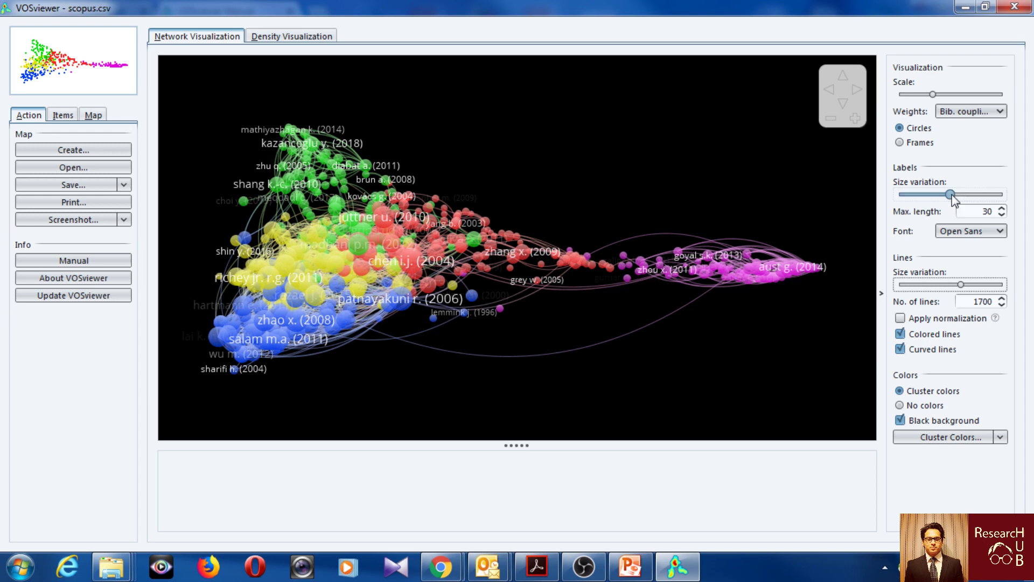
left_click_drag(951, 195, 919, 200)
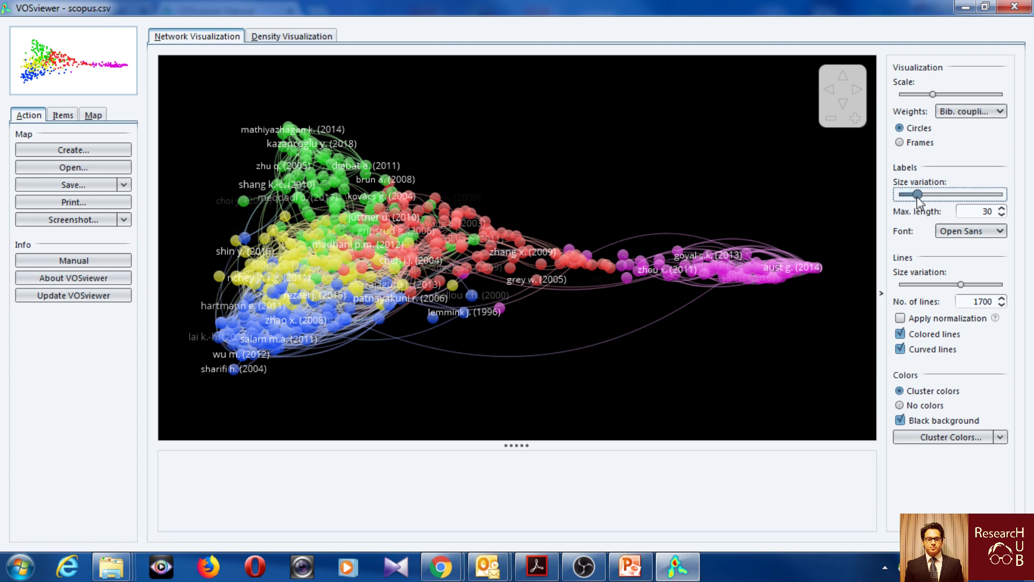
Limit label Max. length to 20 characters, keeping the Open Sans font.
left_click(1002, 215)
left_click(1002, 215)
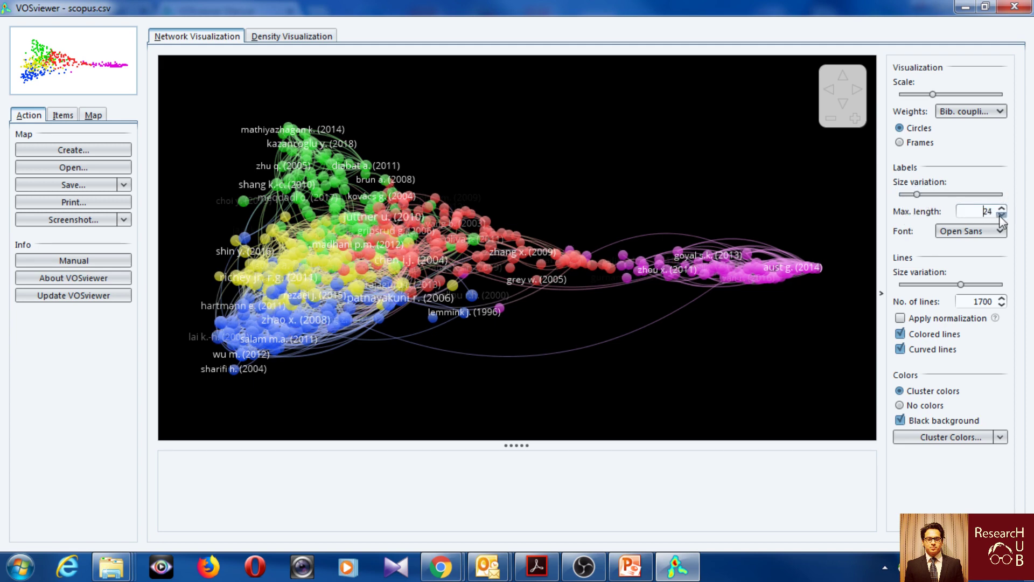
left_click(1002, 215)
left_click(1001, 215)
left_click(1001, 215)
left_click(1001, 215)
left_click(977, 230)
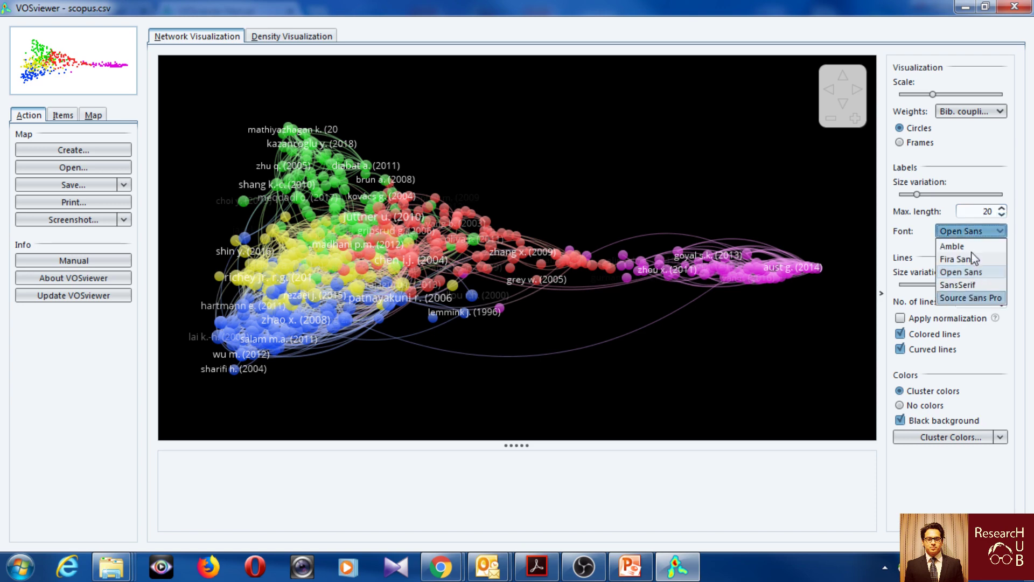
left_click(965, 157)
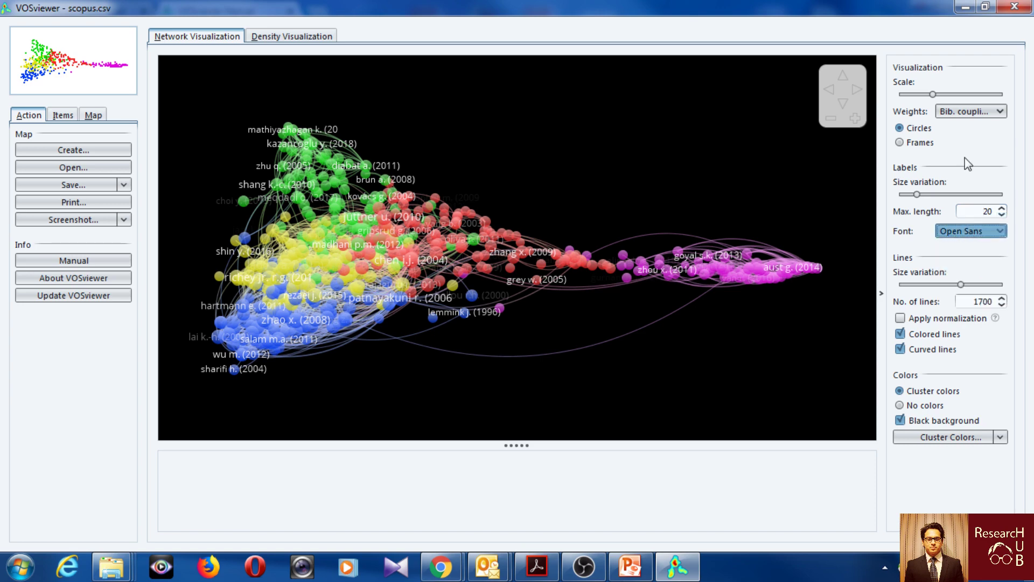
Try Frames, return to Circles, and lower the Scale slider to shrink items.
left_click(914, 144)
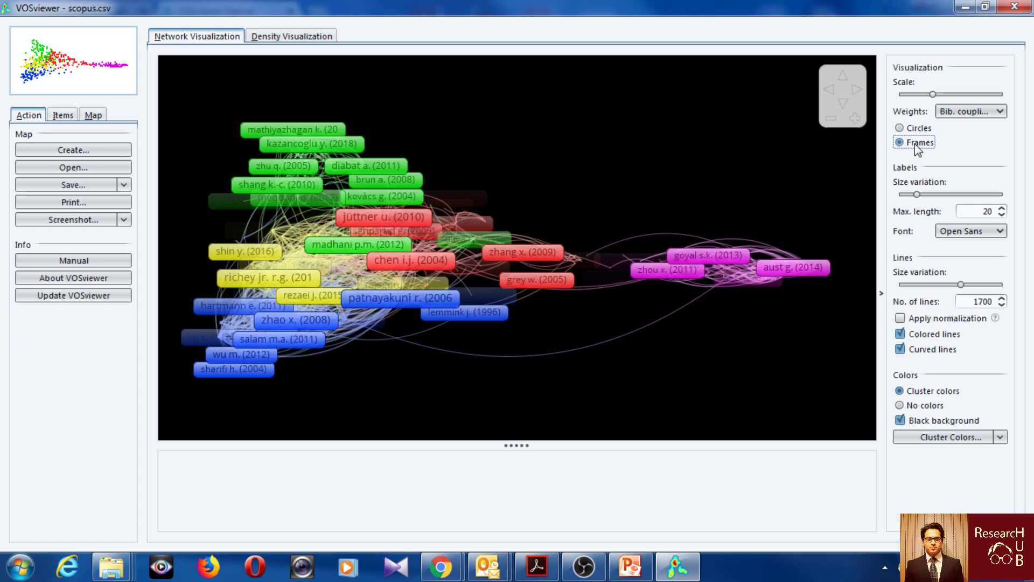
left_click(919, 129)
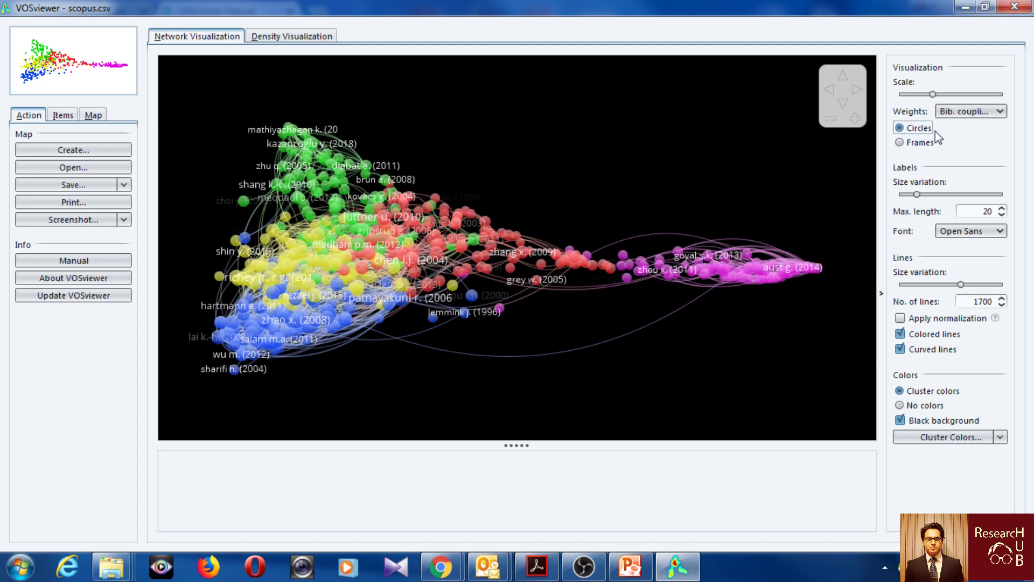
mouse_move(934, 96)
left_click_drag(934, 96, 909, 96)
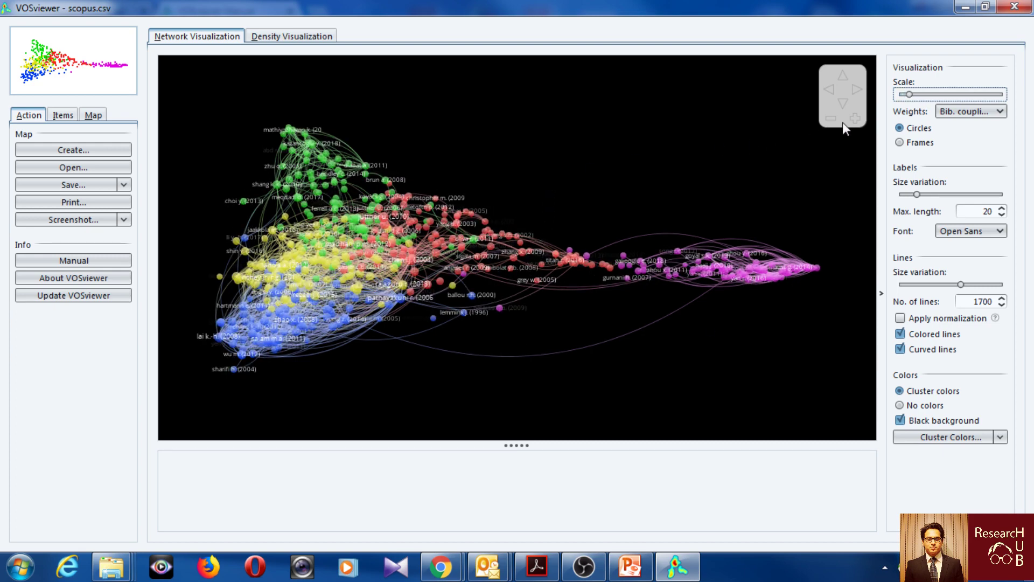
Zoom the network map in and out with the navigation buttons, then pan it.
left_click(856, 119)
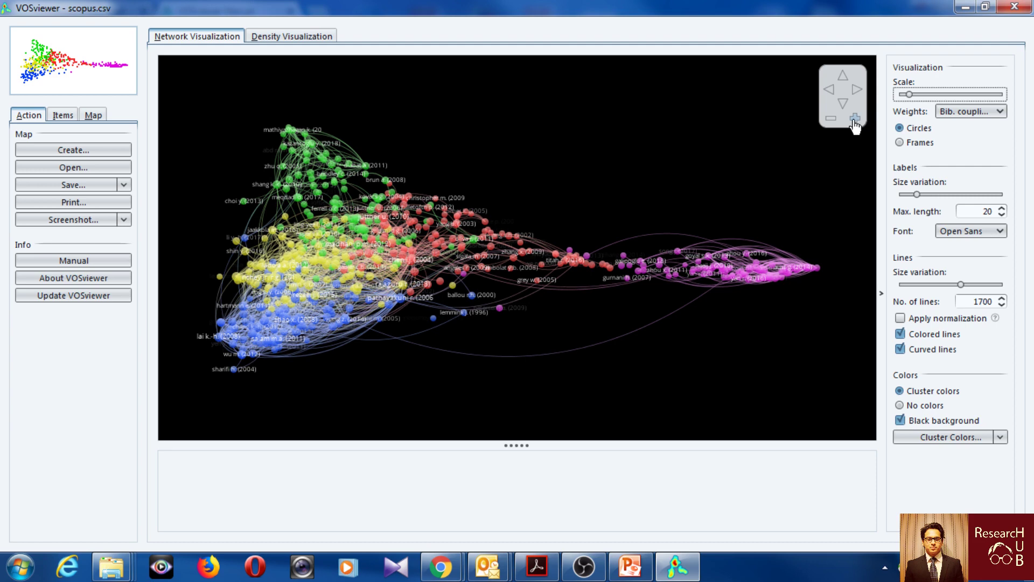
left_click(856, 119)
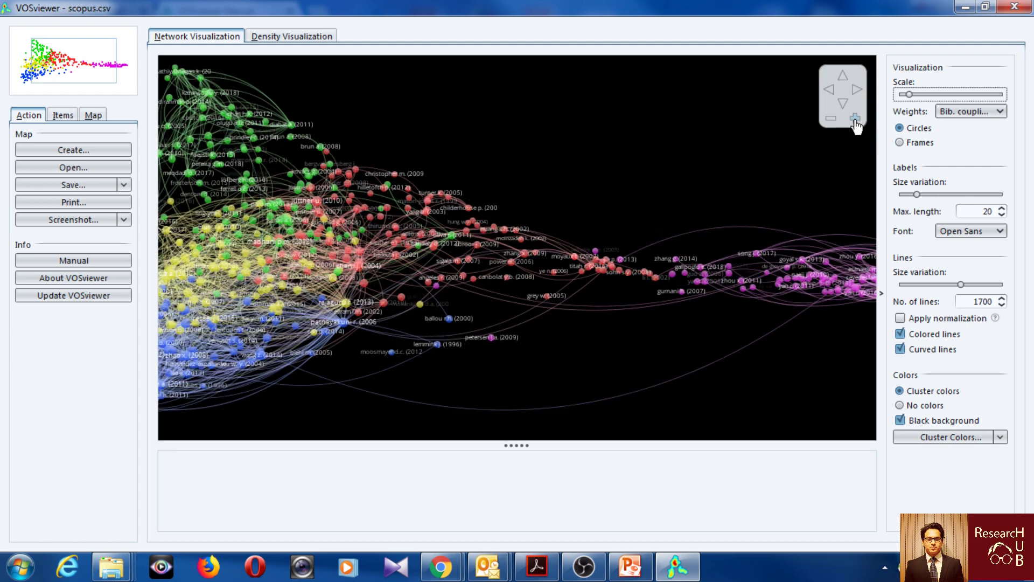
left_click(831, 119)
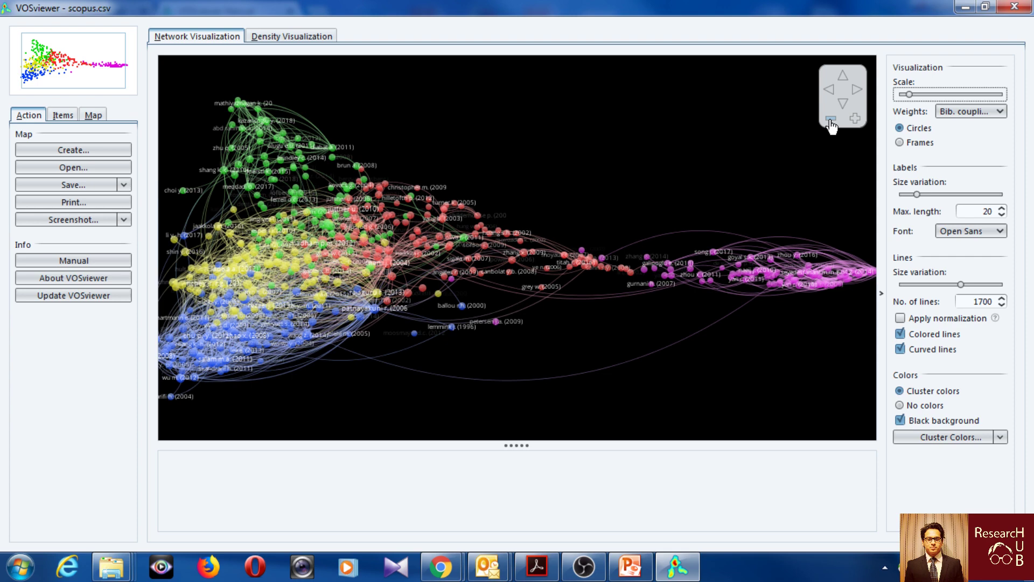
left_click(831, 120)
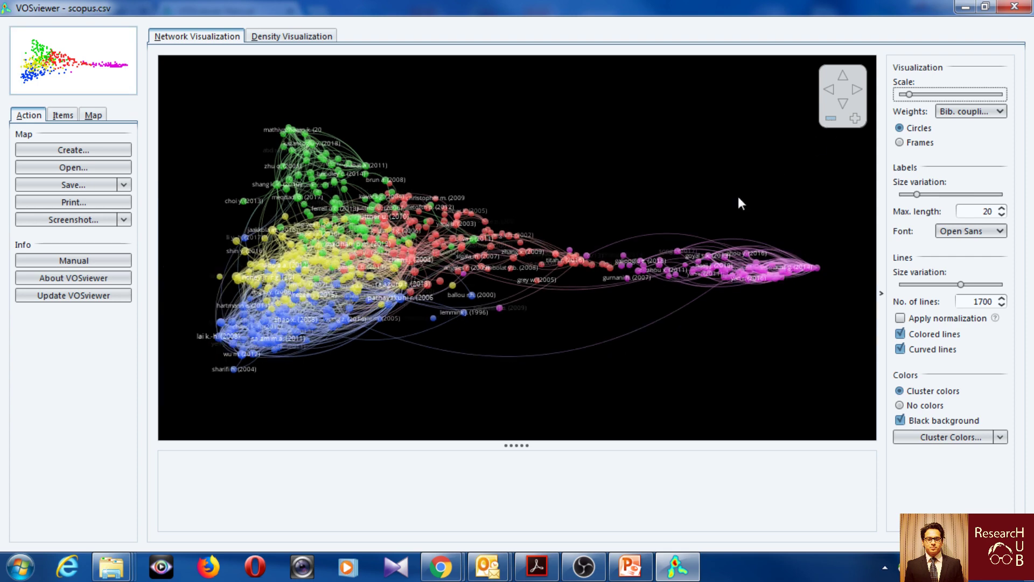
left_click(855, 118)
left_click_drag(604, 155, 575, 158)
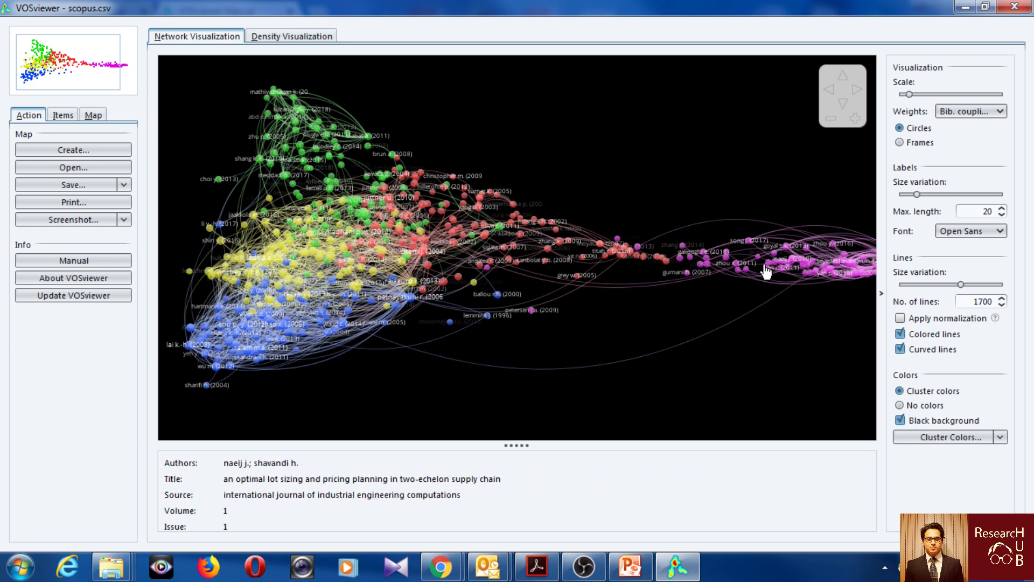
List the 500 items grouped into five clusters and show the agarwal a. (2006) publication details.
left_click(72, 116)
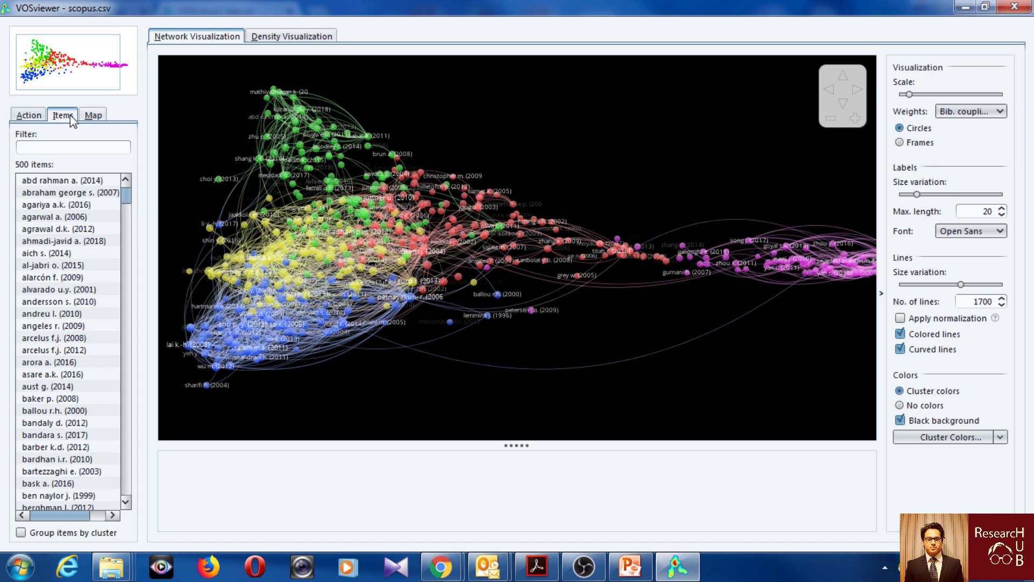
left_click(73, 533)
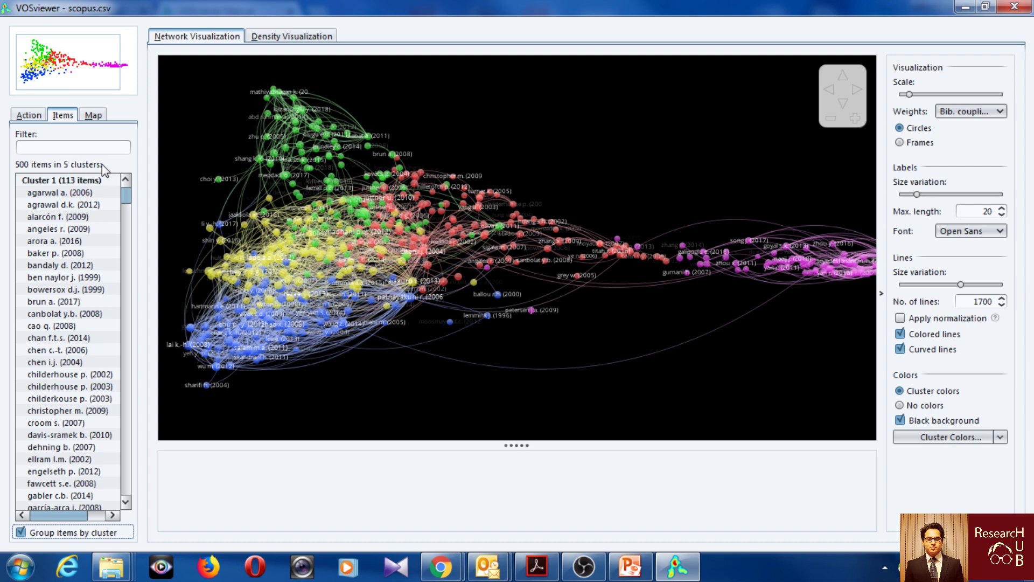
mouse_move(128, 201)
left_mouse_down()
mouse_move(146, 460)
mouse_move(160, 502)
mouse_move(128, 199)
left_mouse_up()
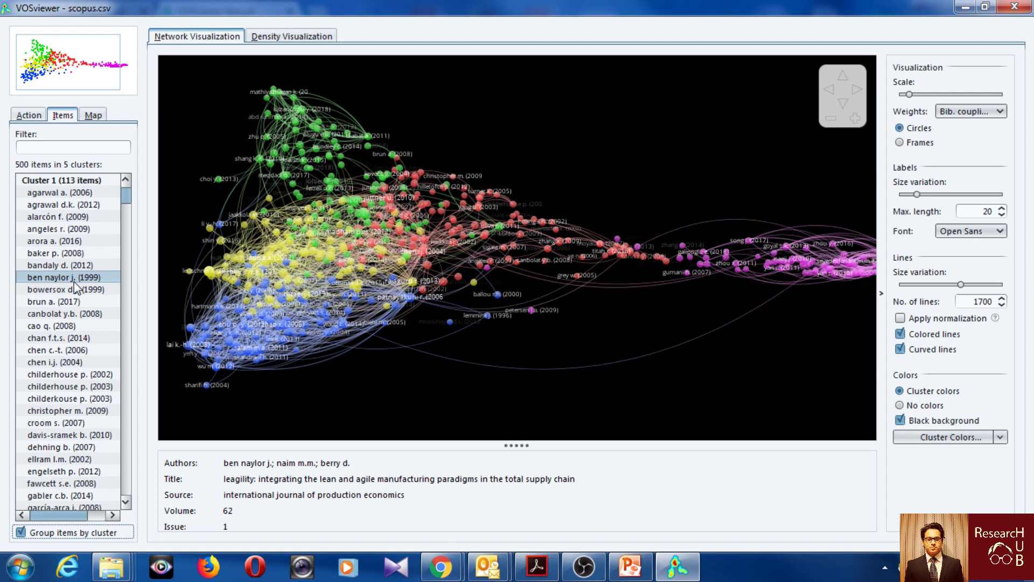
left_click(69, 193)
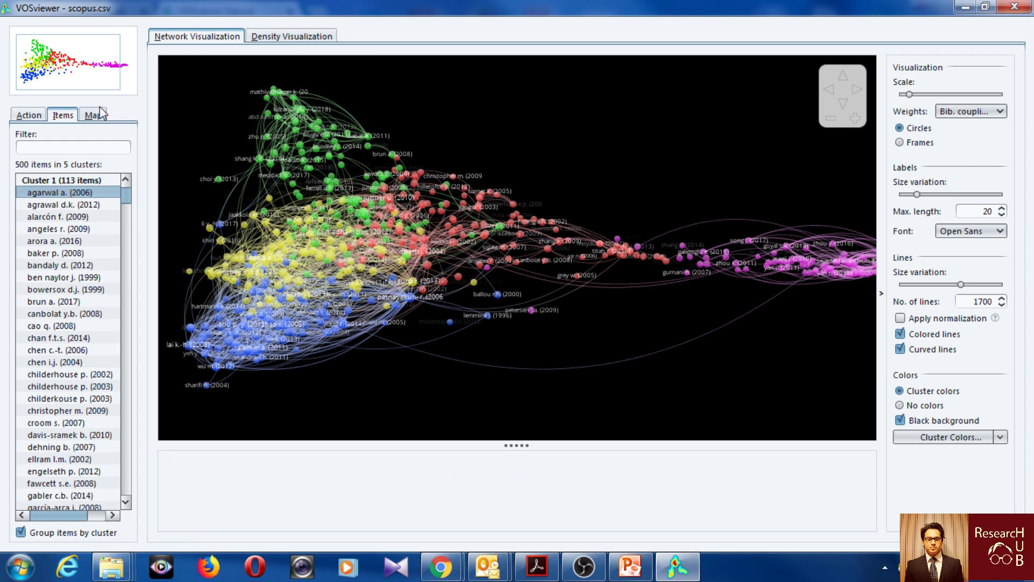
left_click(303, 37)
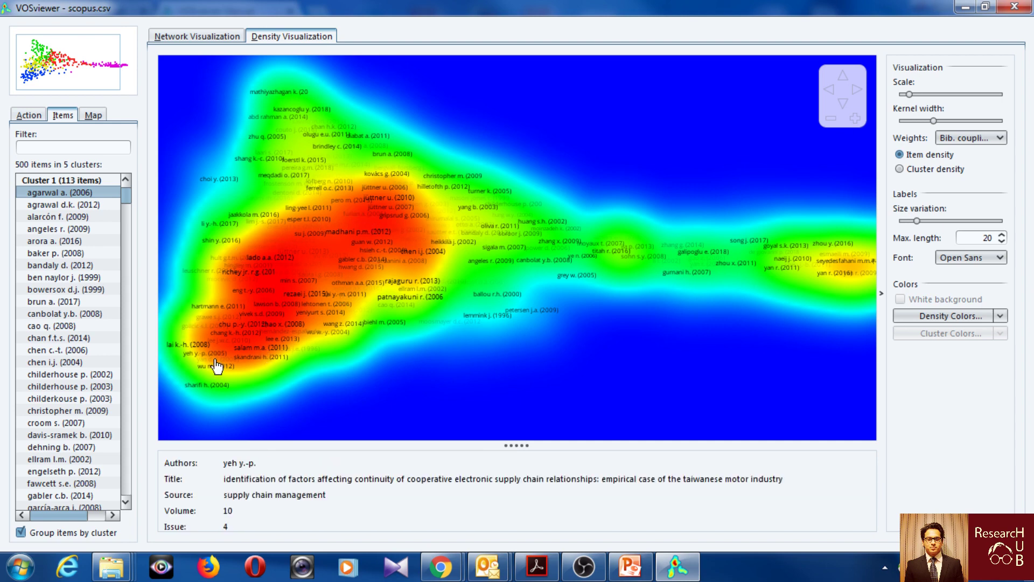
left_click(182, 39)
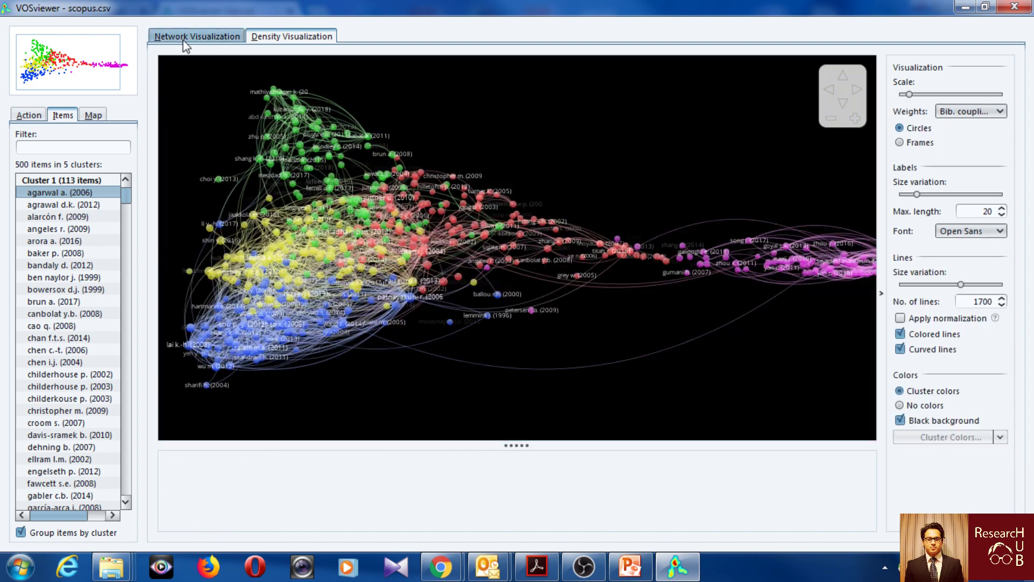
Rerun mapping and clustering with the second normalization method, then pan the map into view.
left_click(99, 117)
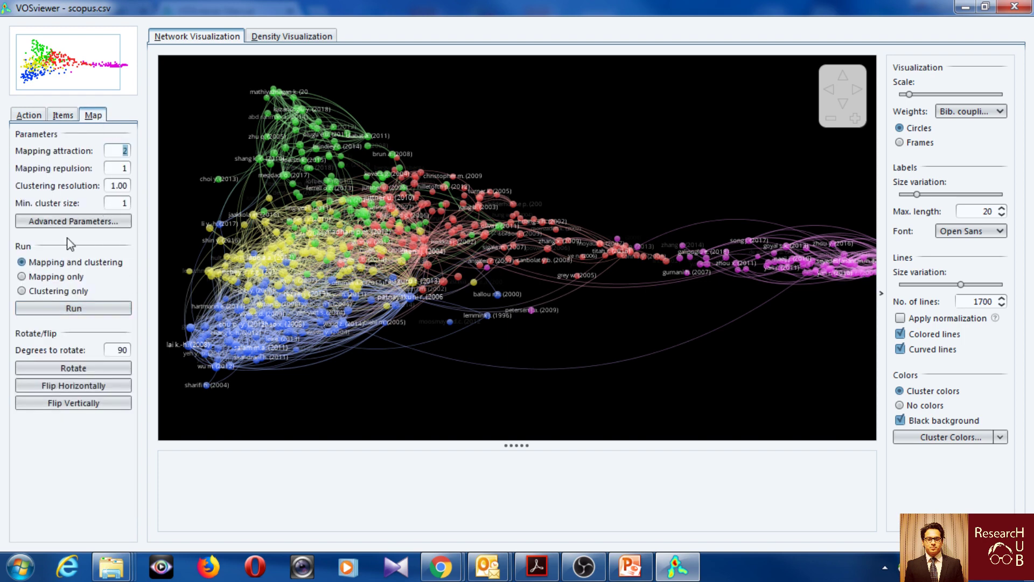
left_click(69, 222)
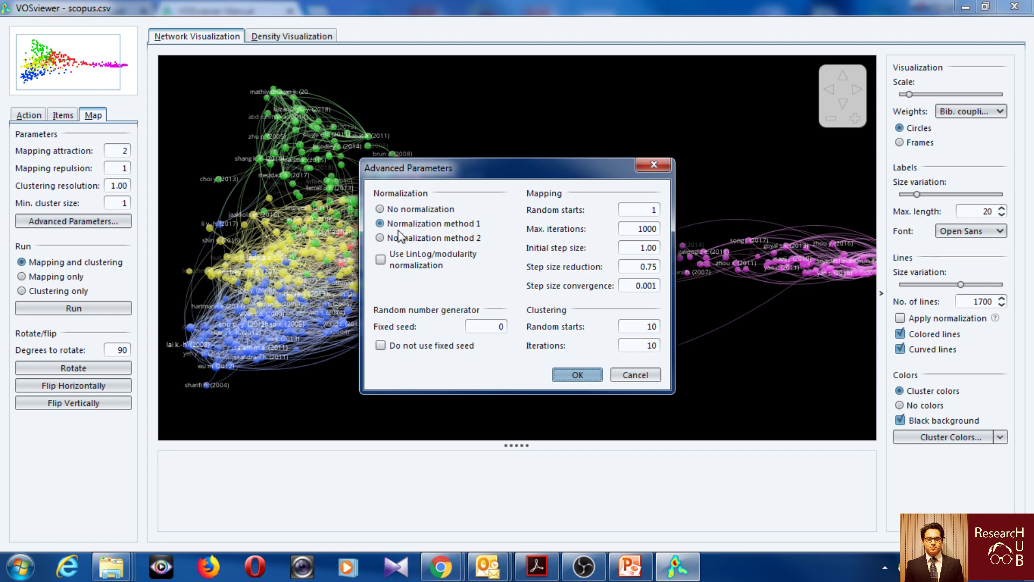
left_click_drag(501, 168, 670, 124)
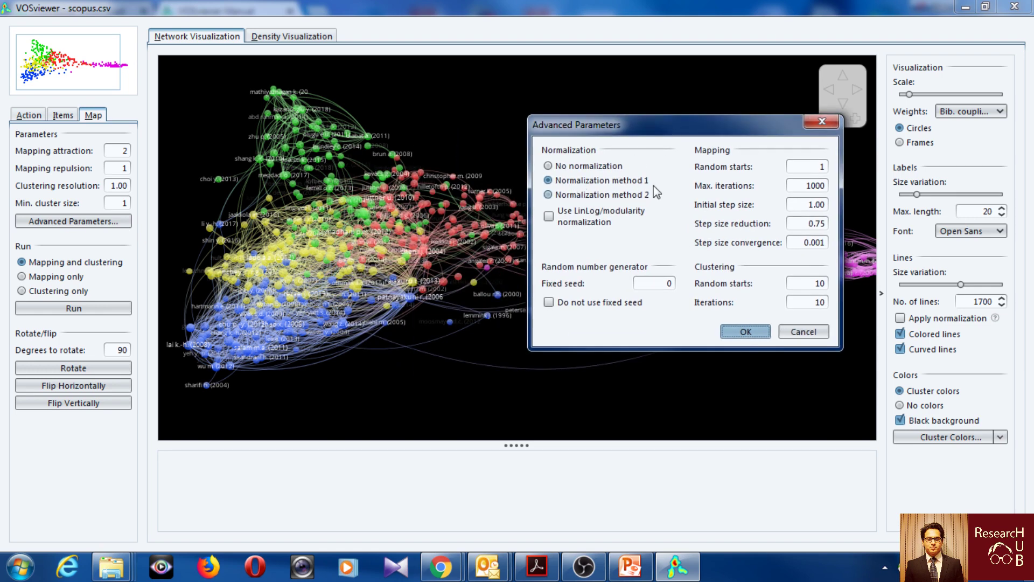
left_click(615, 198)
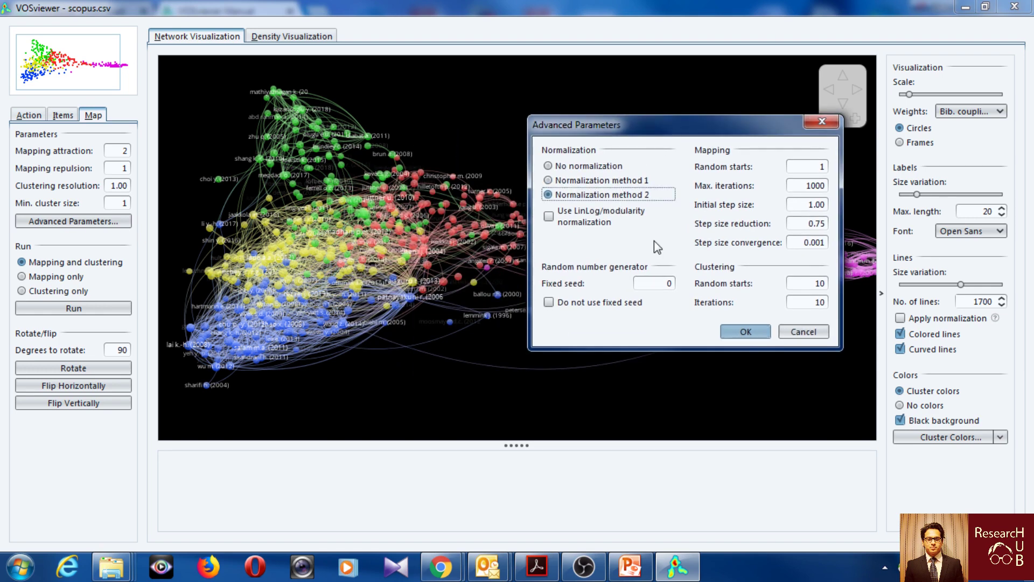
left_click(743, 334)
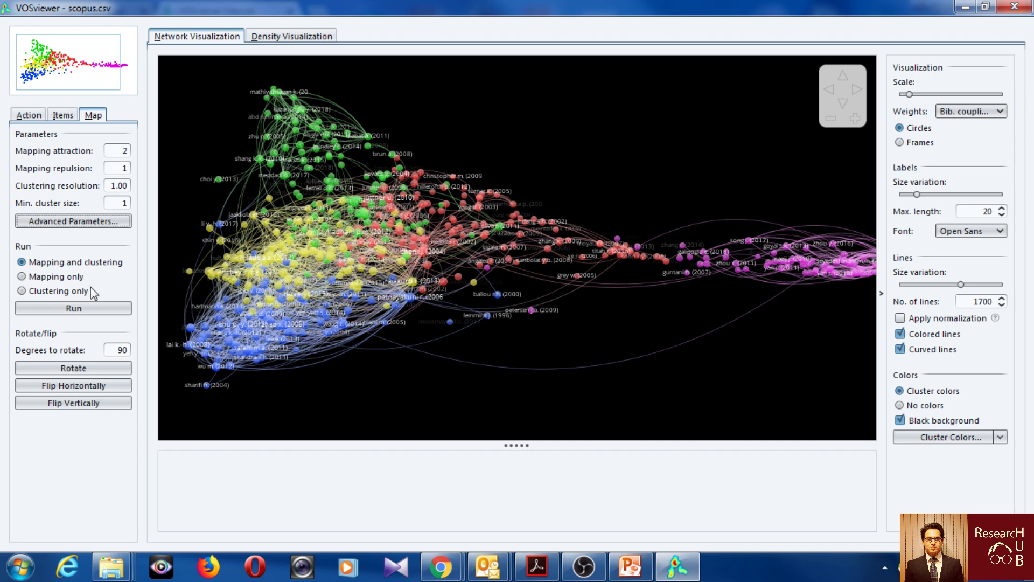
left_click(88, 307)
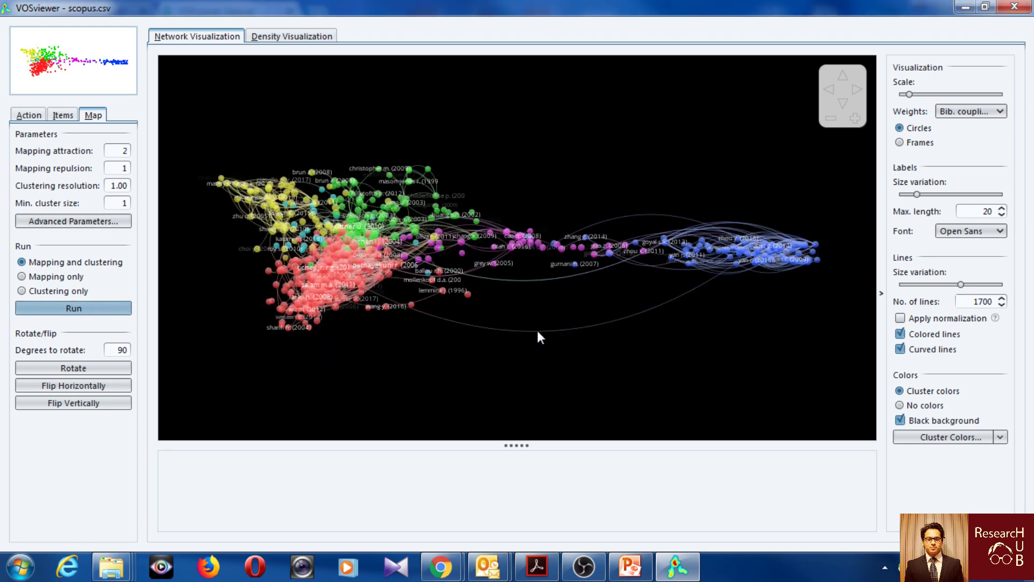
scroll(576, 153, "up", 1)
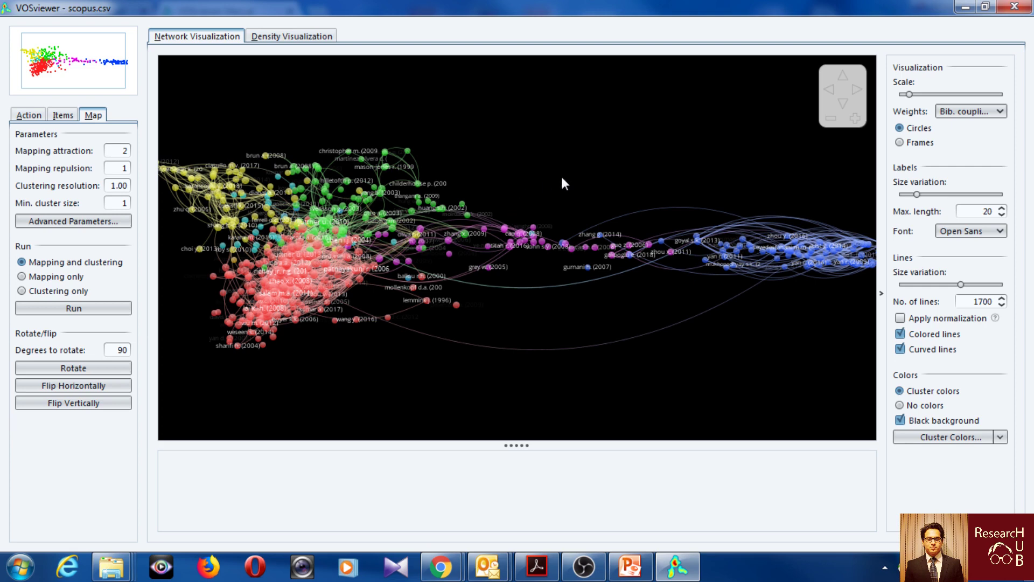
left_click_drag(564, 177, 594, 164)
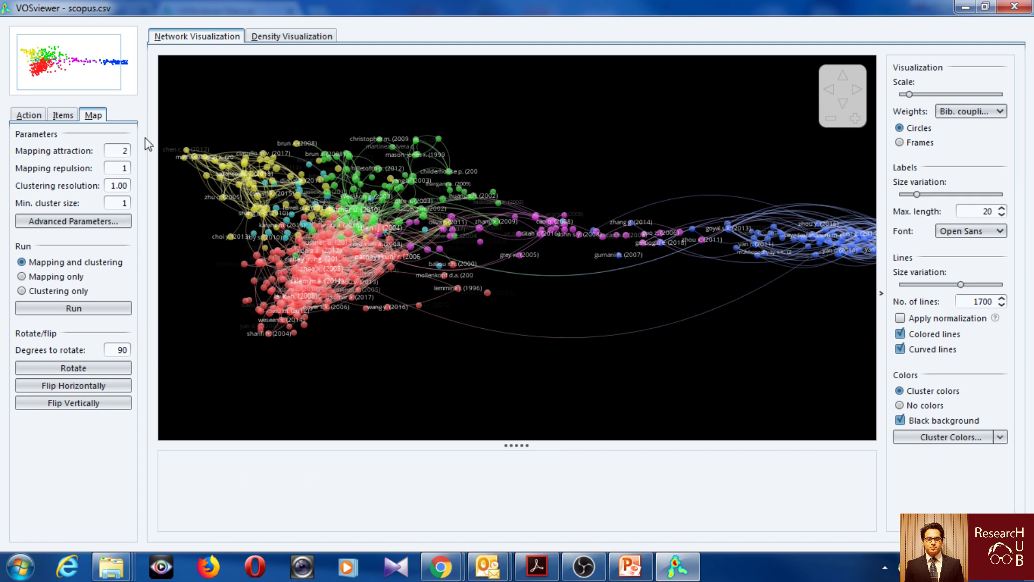
Check the cluster count, then change normalization to none with LinLog/modularity enabled.
left_click(27, 114)
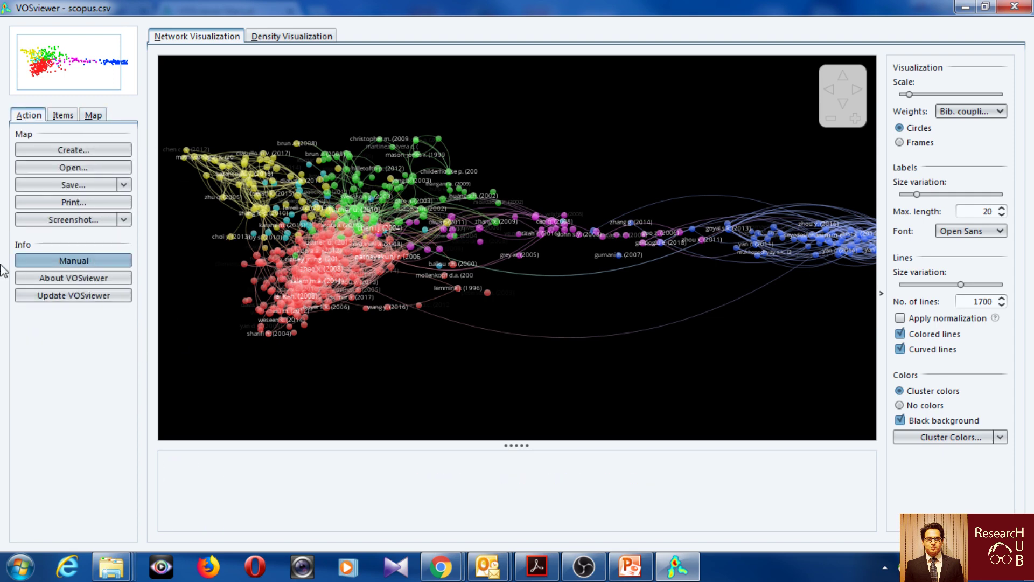
left_click(63, 116)
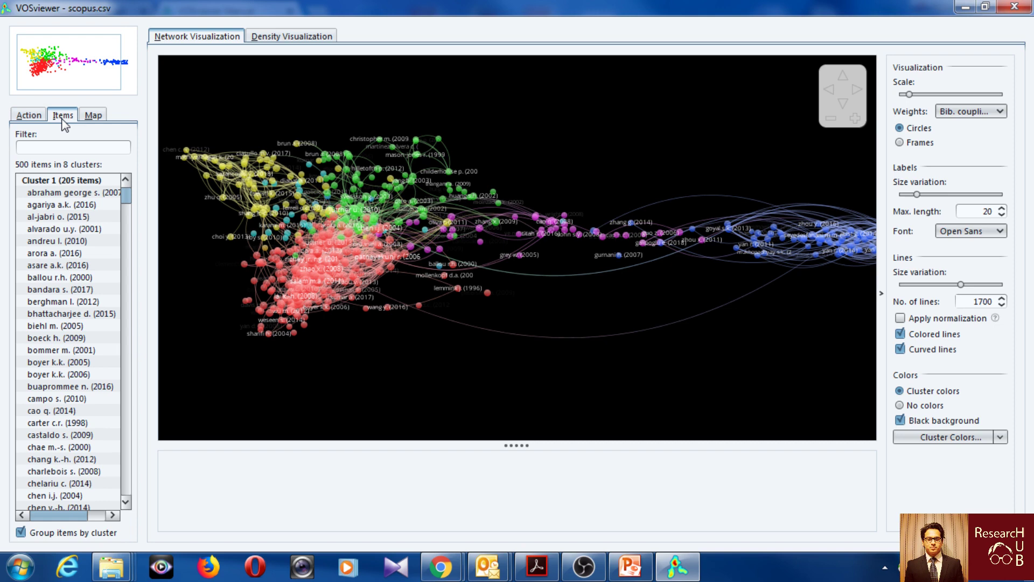
left_click(93, 115)
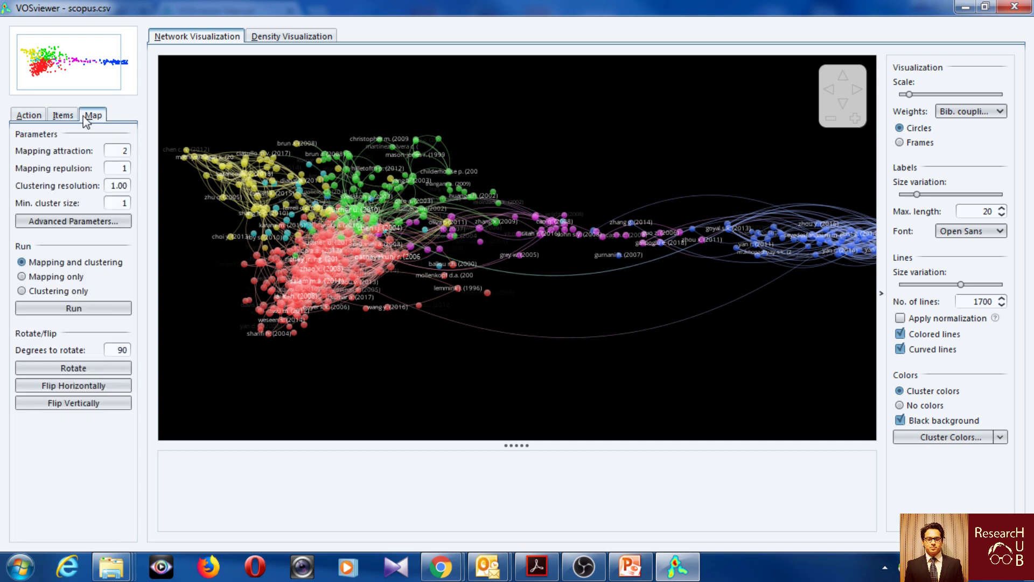
left_click(97, 221)
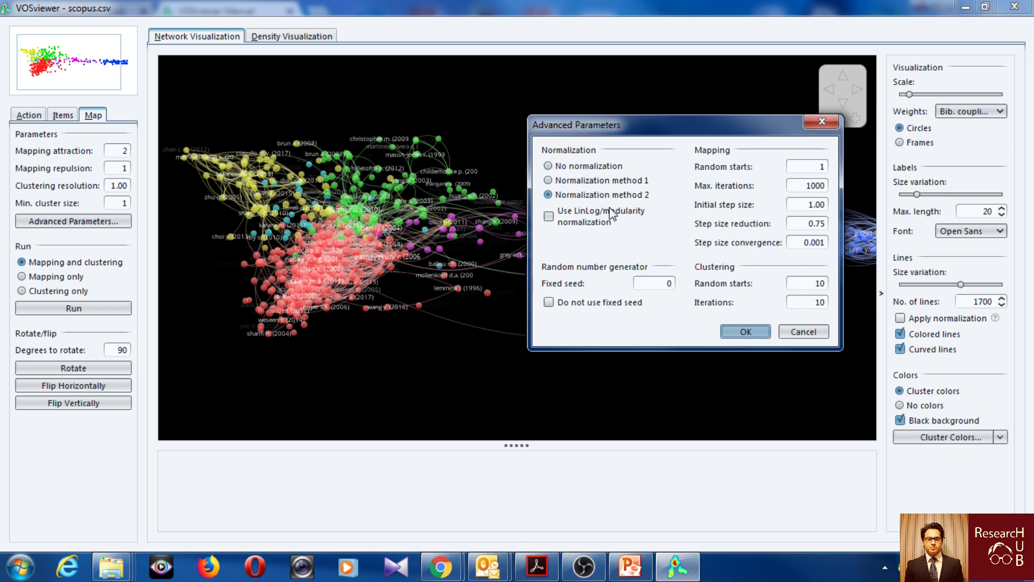
left_click(589, 168)
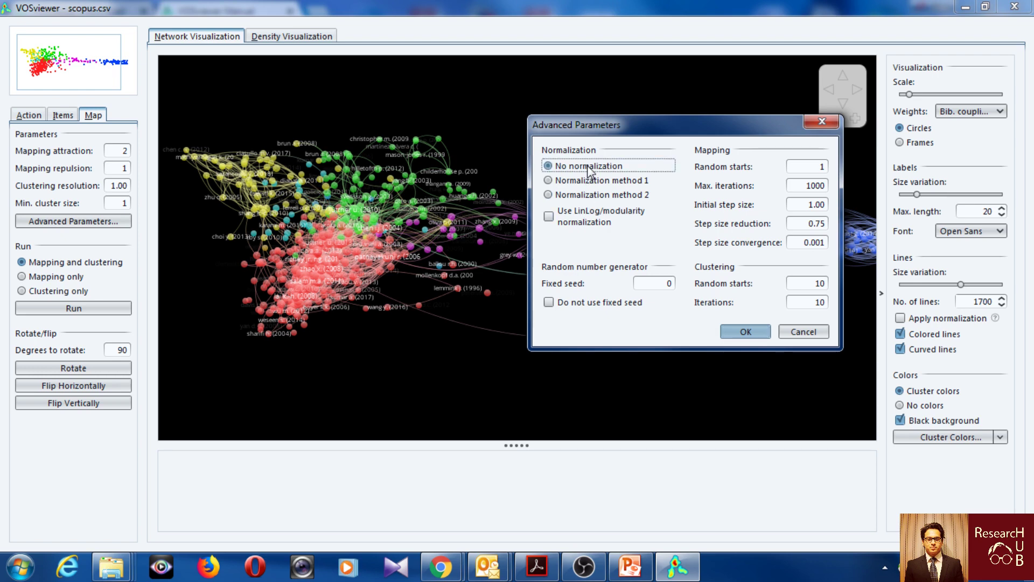
left_click(597, 216)
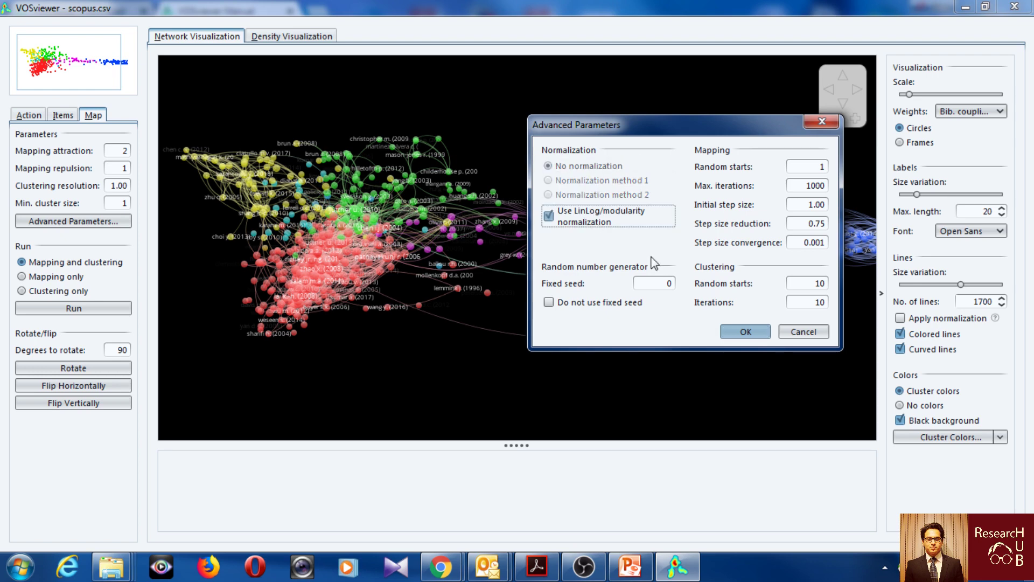
left_click(755, 334)
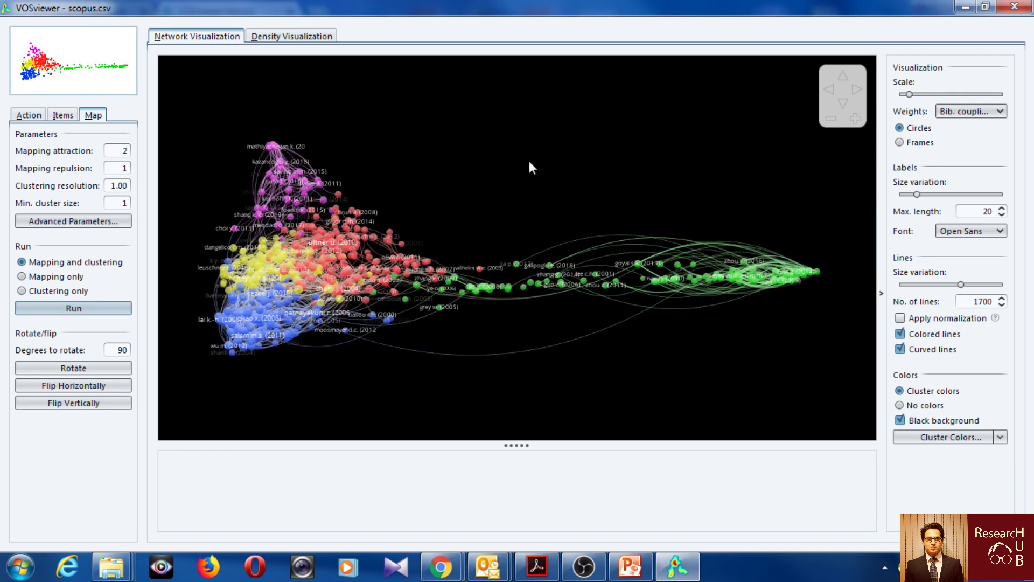
Review the clustered item list and return to the main map actions panel.
scroll(484, 173, "up", 3)
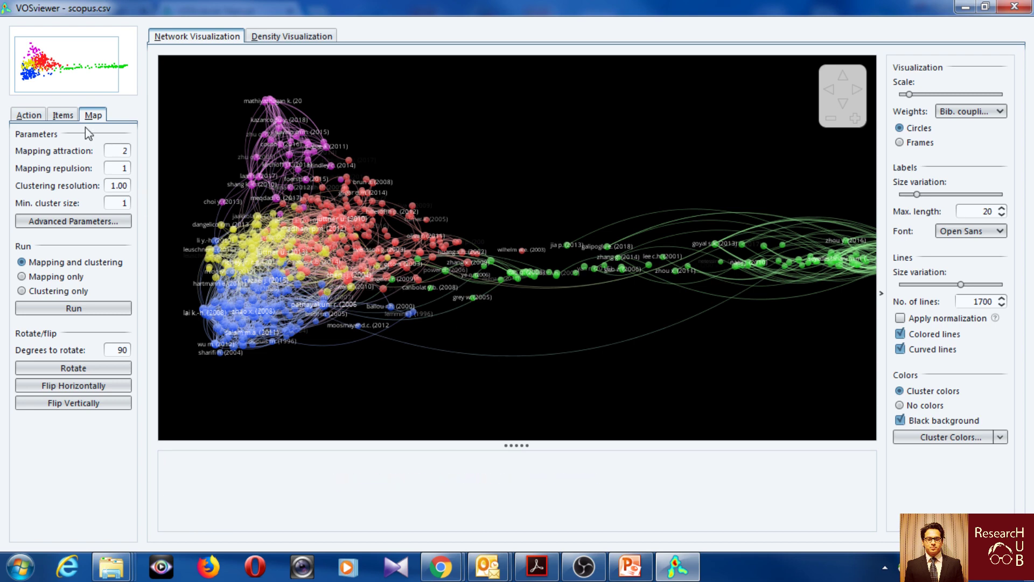
left_click(63, 115)
left_click(29, 115)
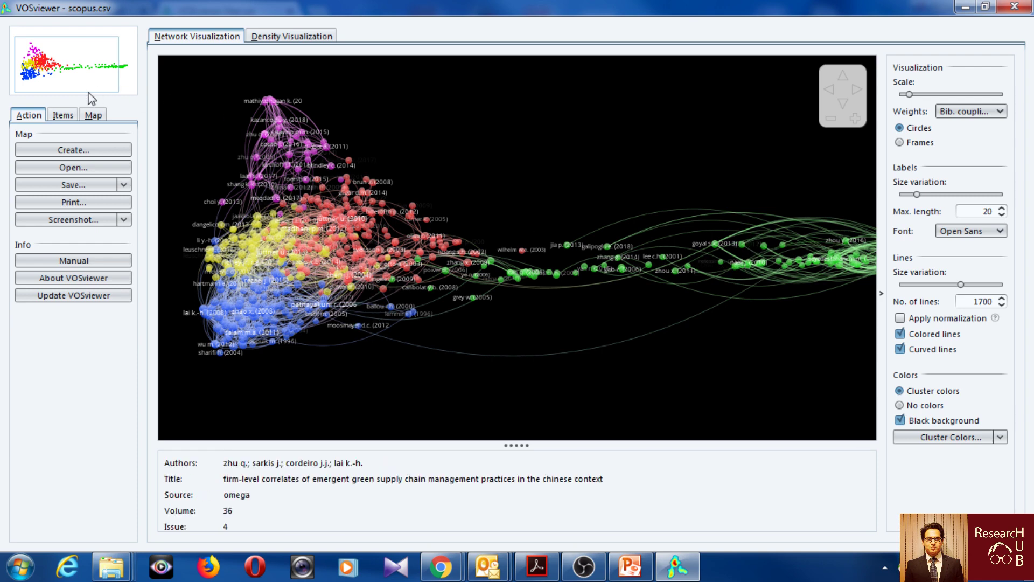
left_click(63, 115)
left_click(28, 115)
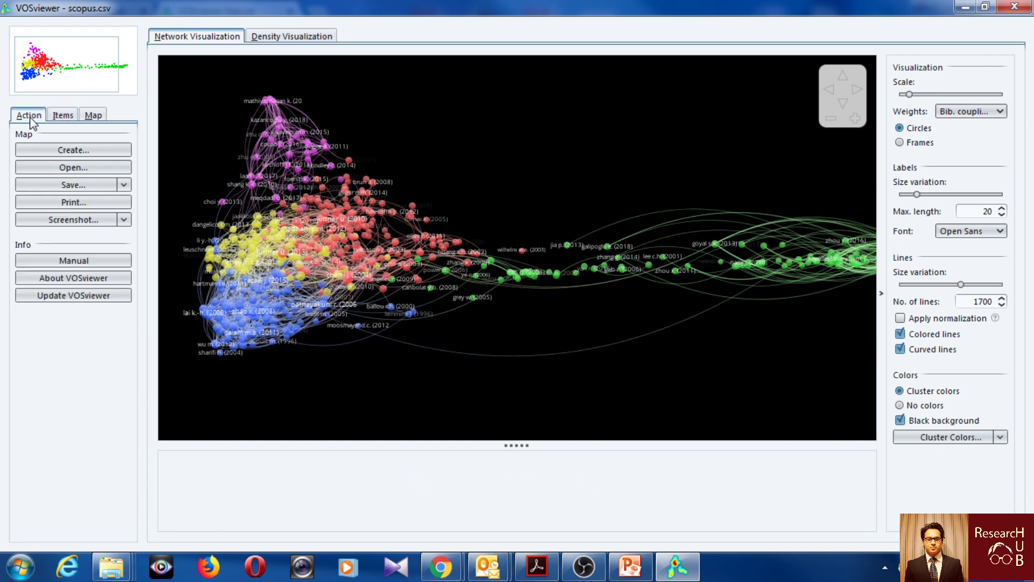
Start a new map from the Scopus bibliographic data with co-authorship of authors as the analysis.
left_click(70, 151)
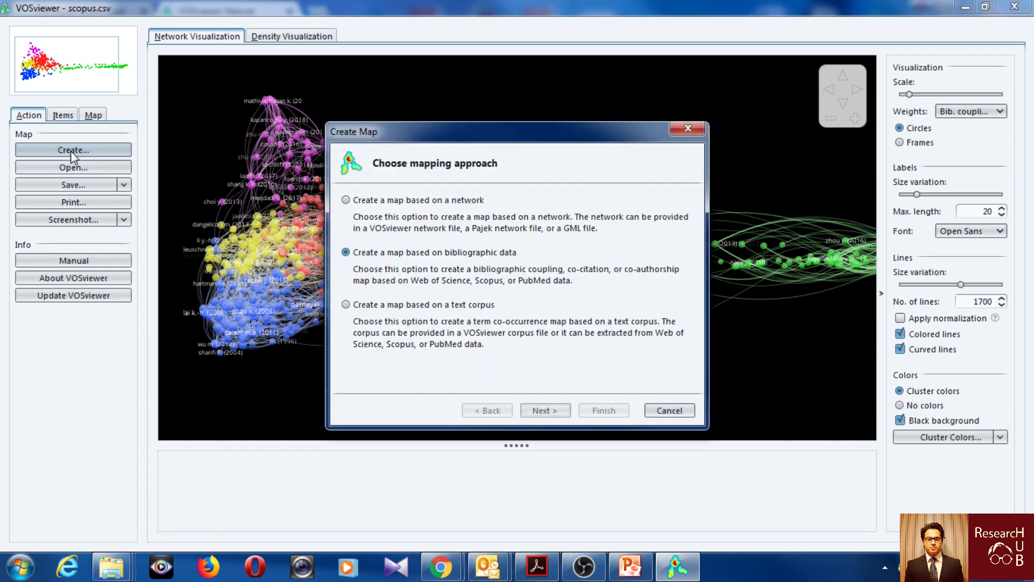
left_click(565, 416)
left_click(565, 415)
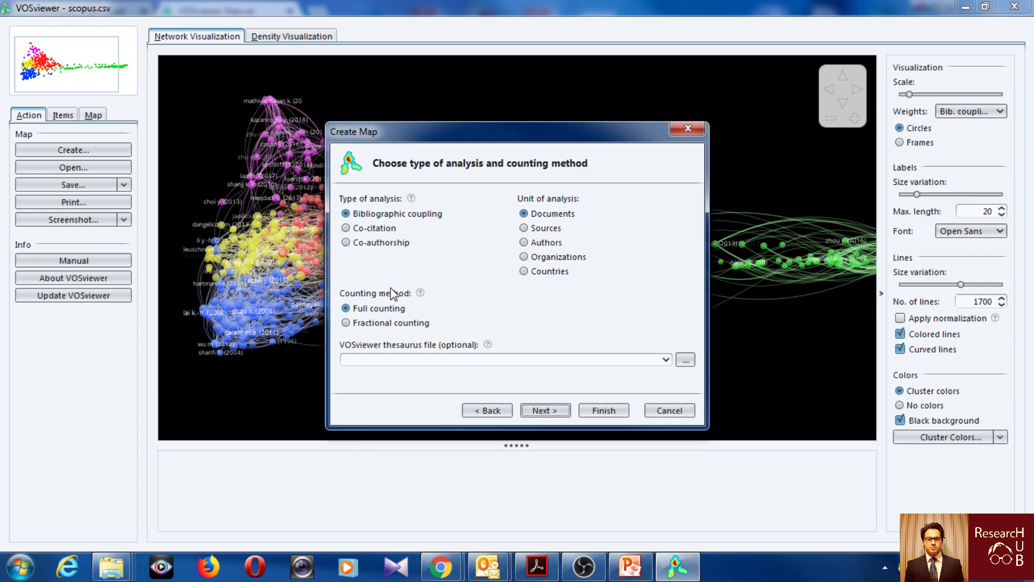
left_click(383, 247)
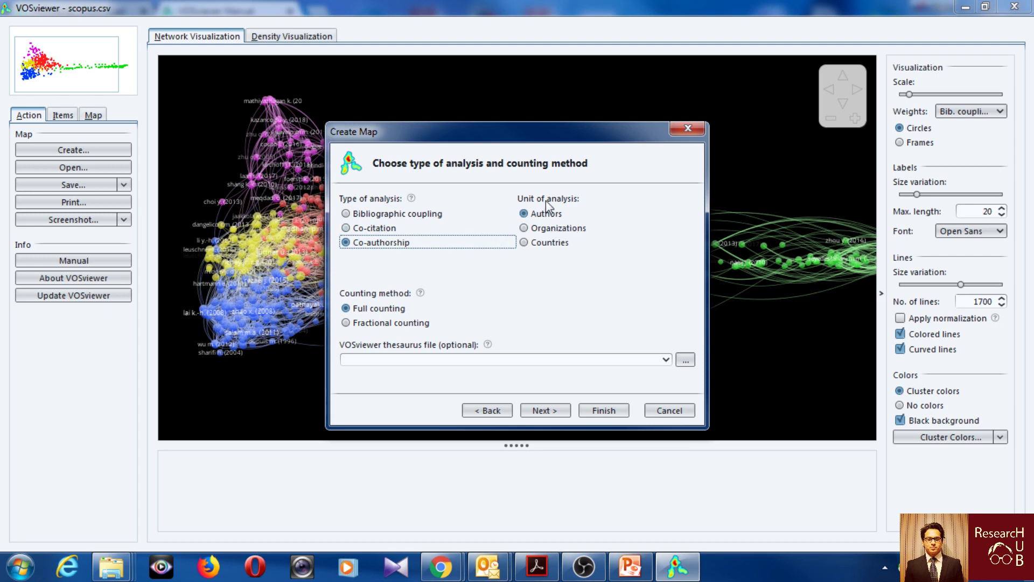
left_click(558, 247)
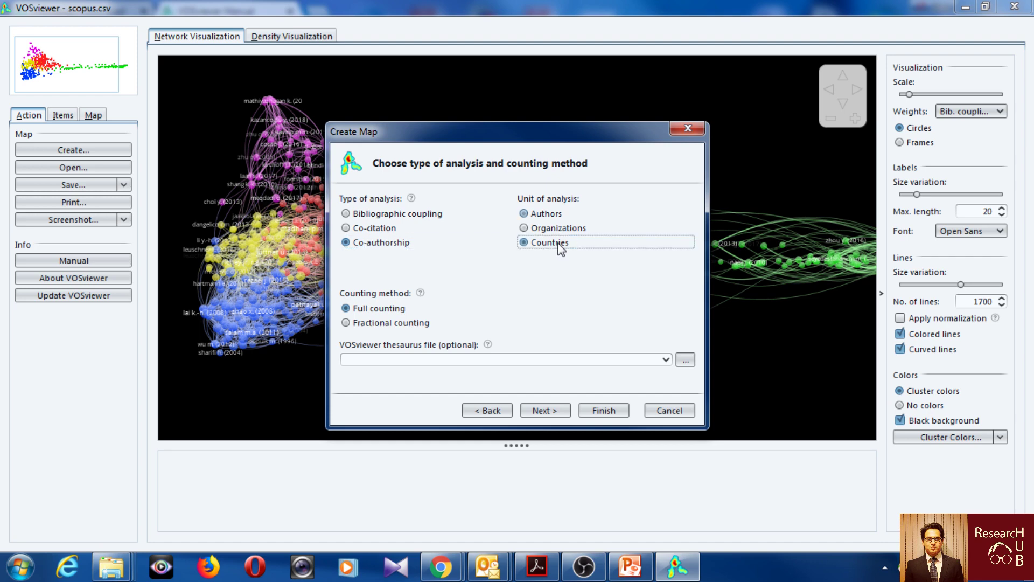
left_click(555, 217)
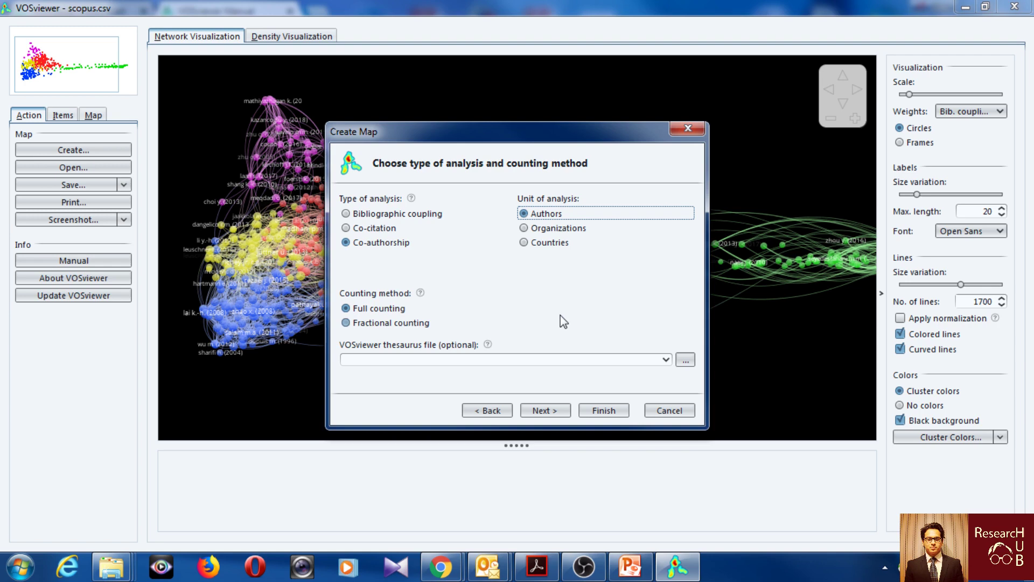
Set the minimum to 4 documents per author and keep all 32 authors, including unconnected ones.
left_click(546, 410)
left_click(548, 411)
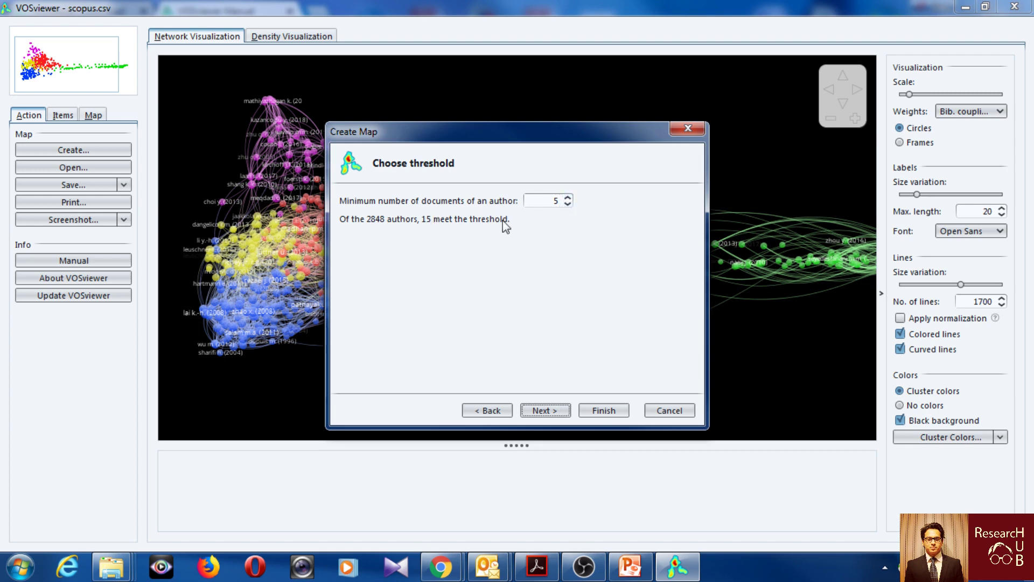
left_click(567, 204)
left_click(568, 203)
left_click(568, 197)
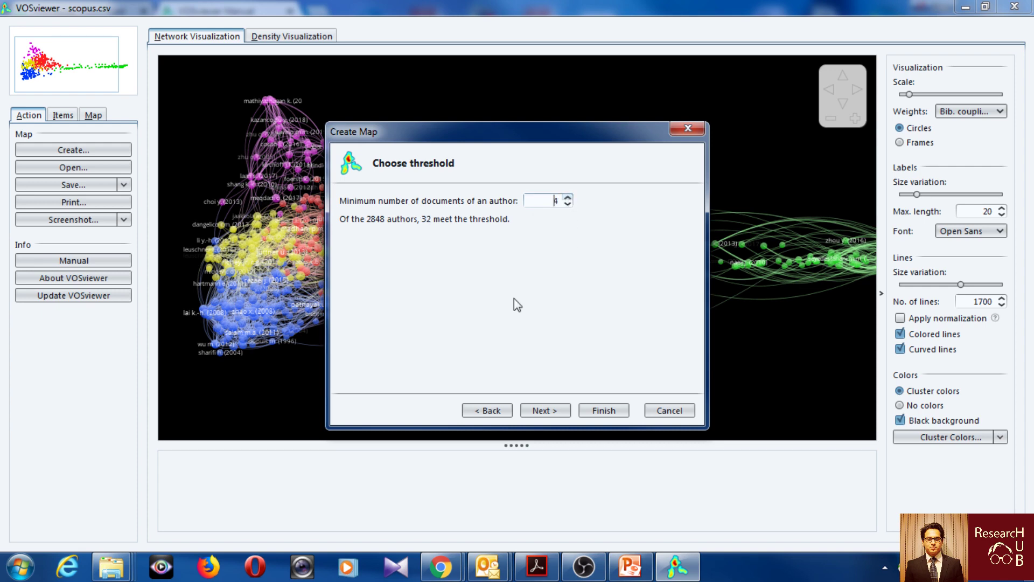
left_click(552, 412)
left_click(558, 412)
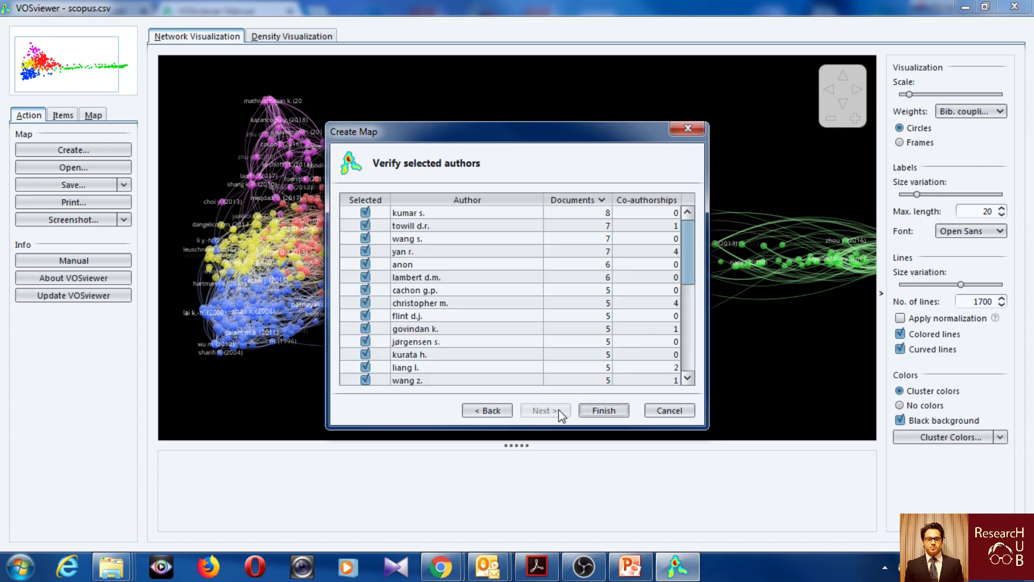
left_click(605, 411)
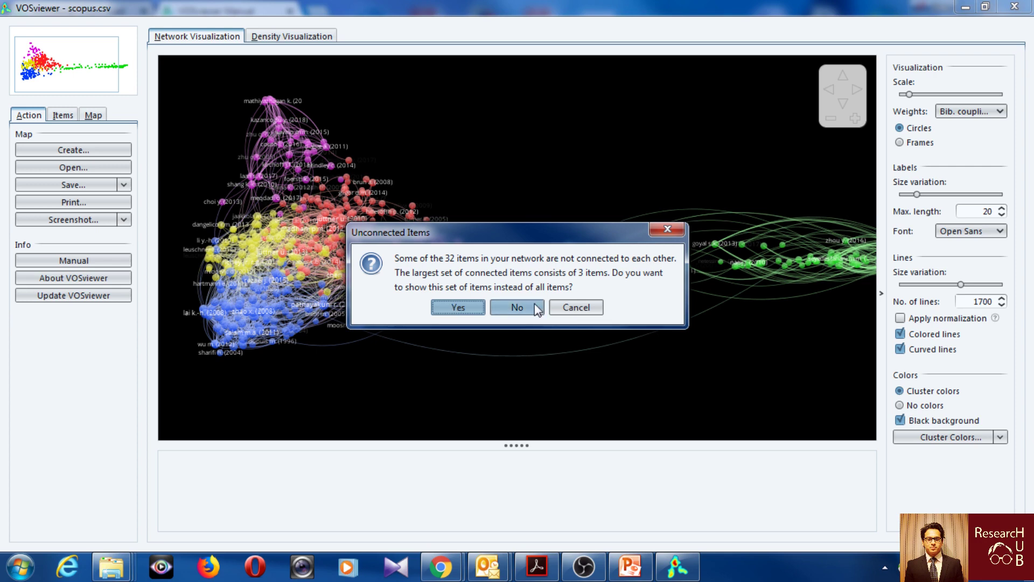
left_click(520, 307)
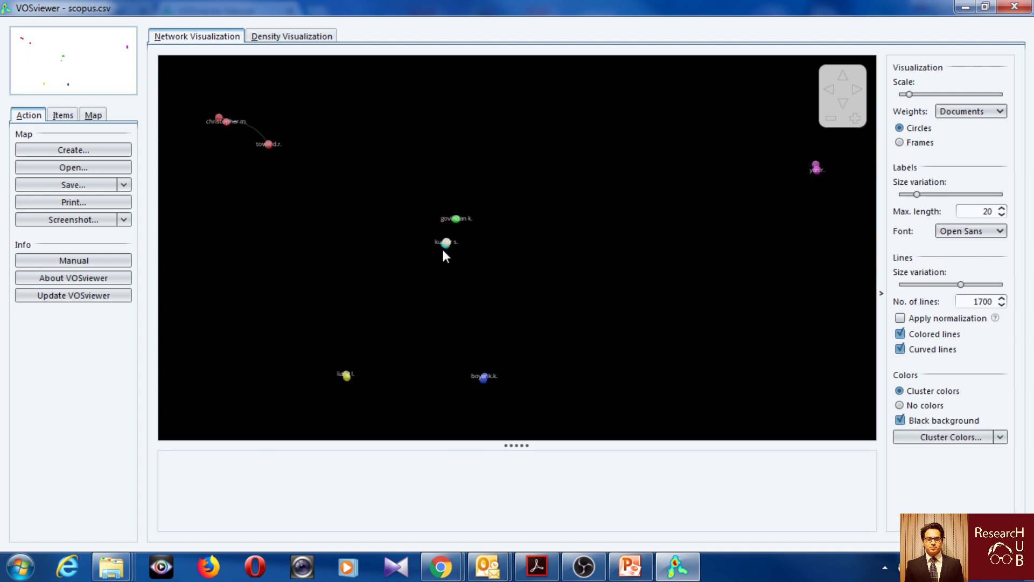
Cancel the Create Map wizard and reopen it at the mapping-approach step.
mouse_move(216, 125)
left_click(74, 150)
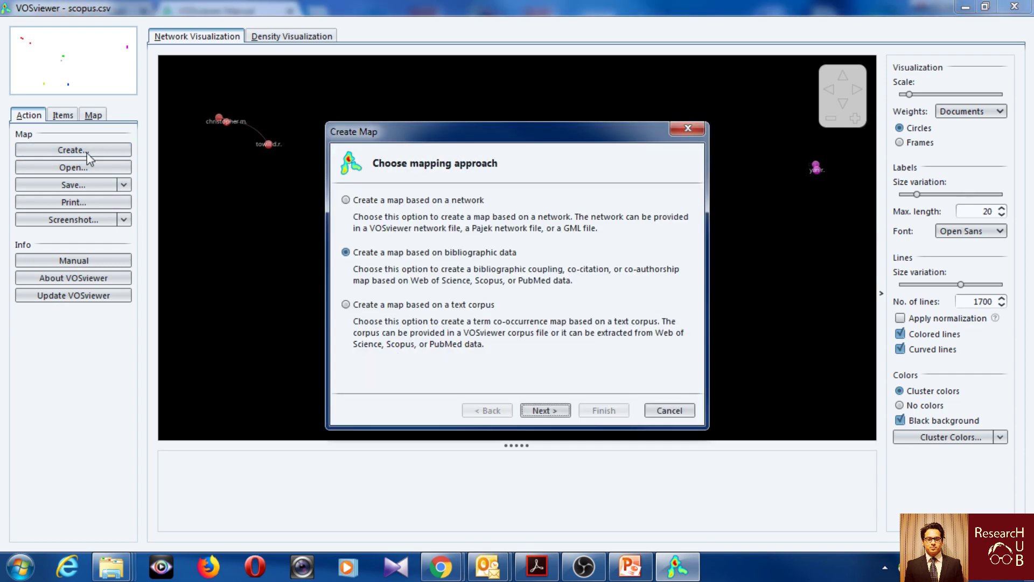
left_click(669, 410)
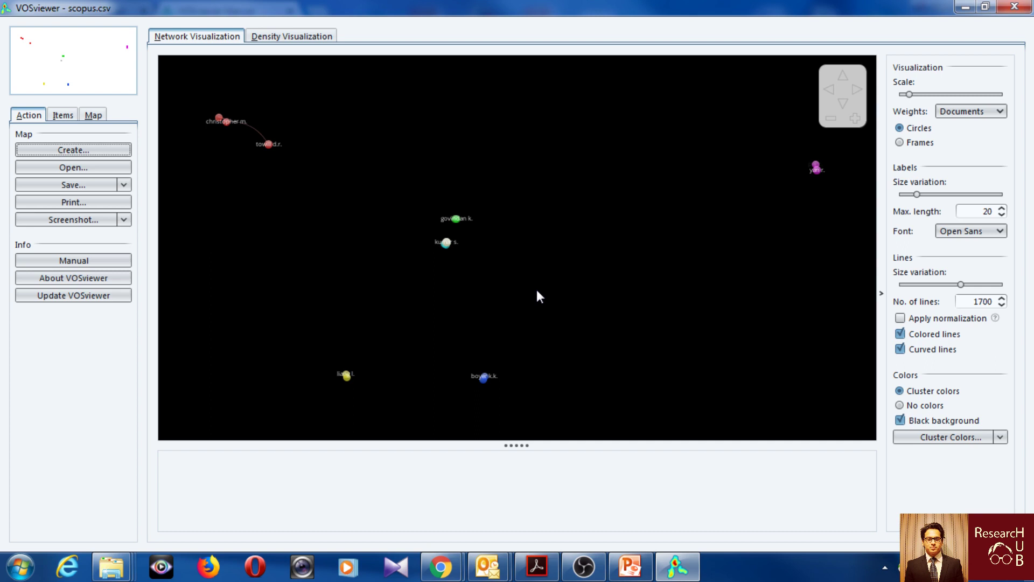
left_click(69, 151)
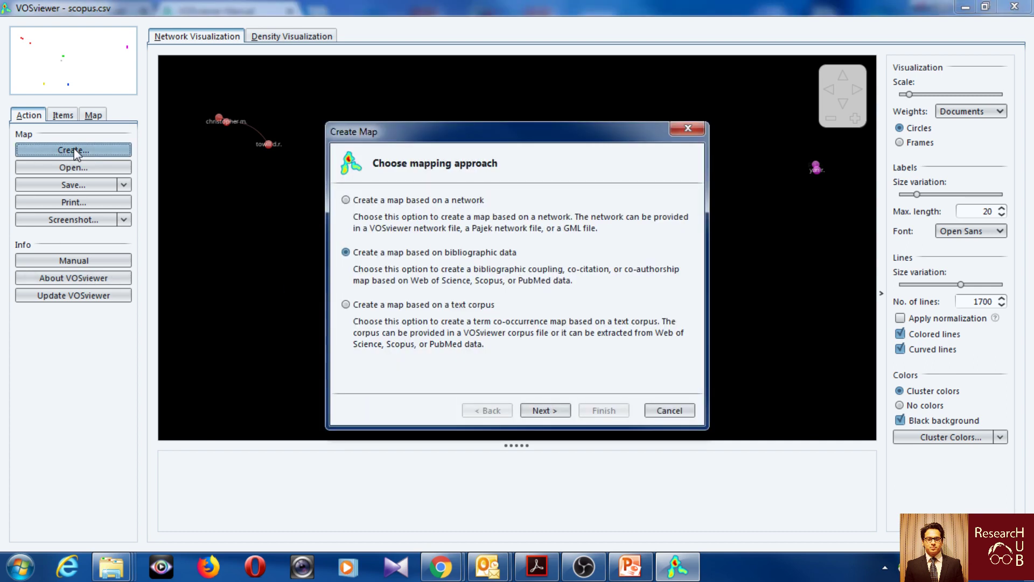
Build a co-authorship map of Countries from the Scopus file, keeping 5 minimum documents and all 39 countries.
left_click(555, 412)
left_click(555, 412)
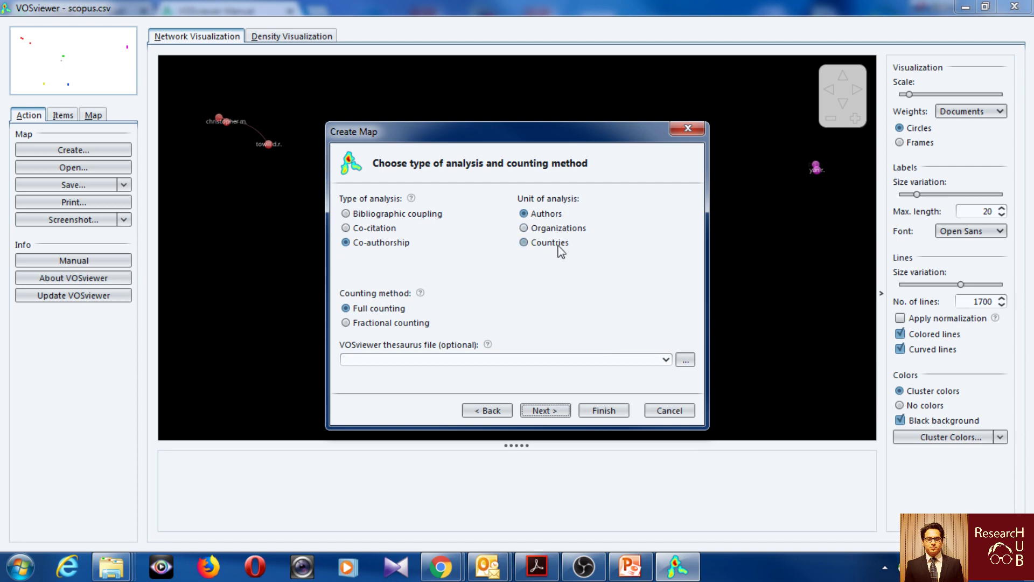
left_click(559, 246)
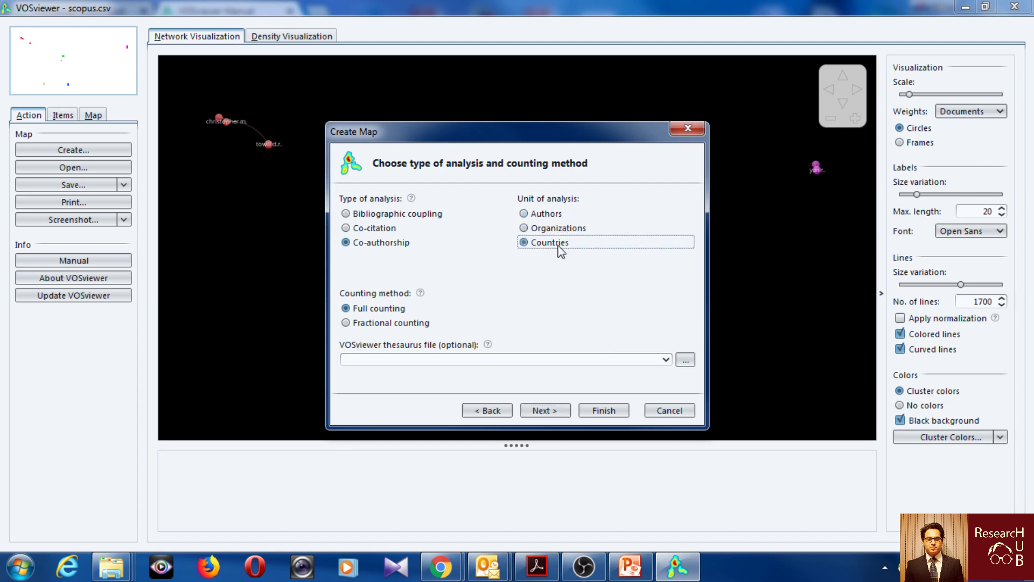
left_click(542, 411)
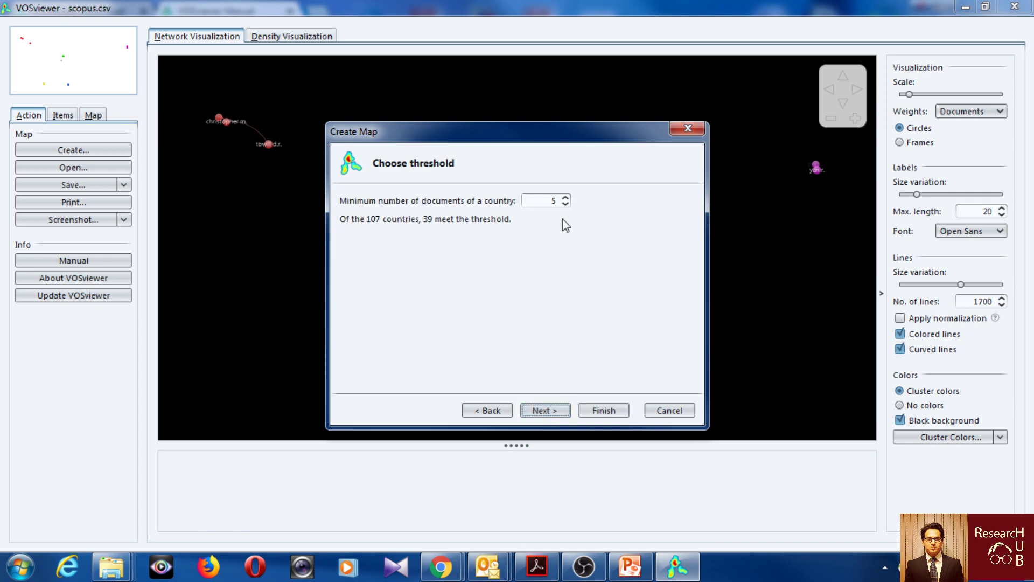
left_click(551, 409)
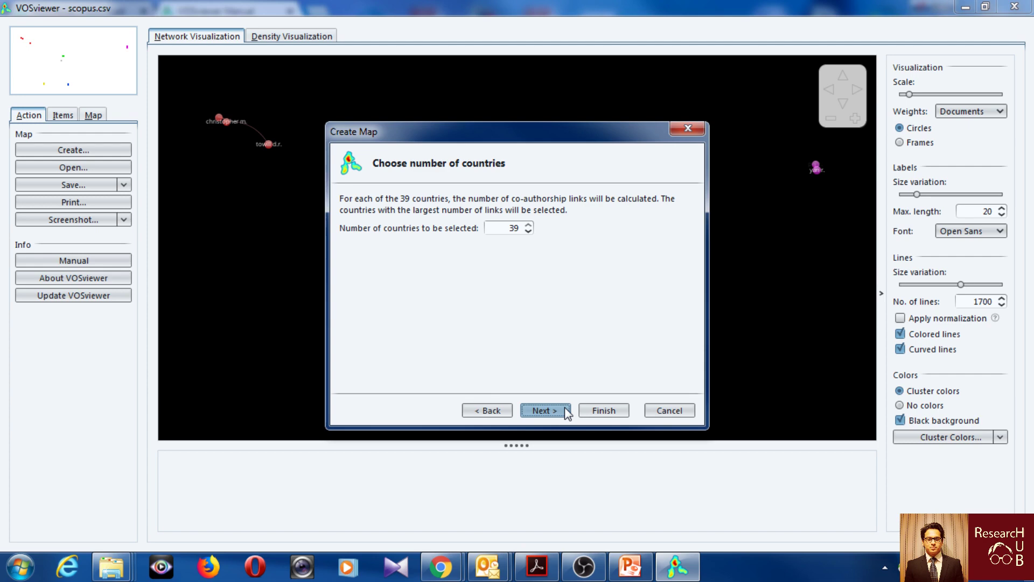
left_click(556, 409)
left_click(602, 411)
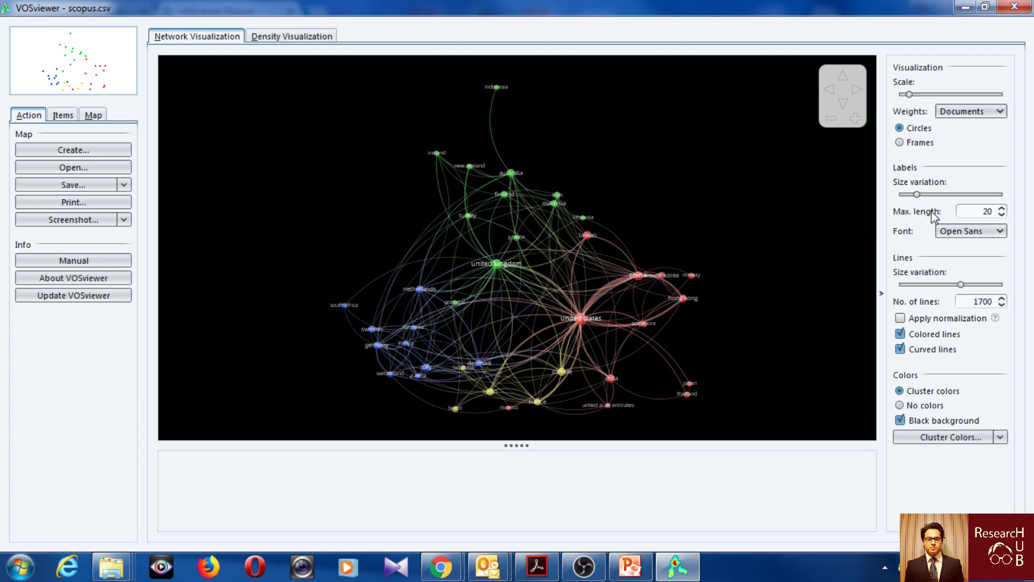
Increase the Visualization Scale so the 39 country circles and names become readable.
left_click_drag(910, 95, 935, 94)
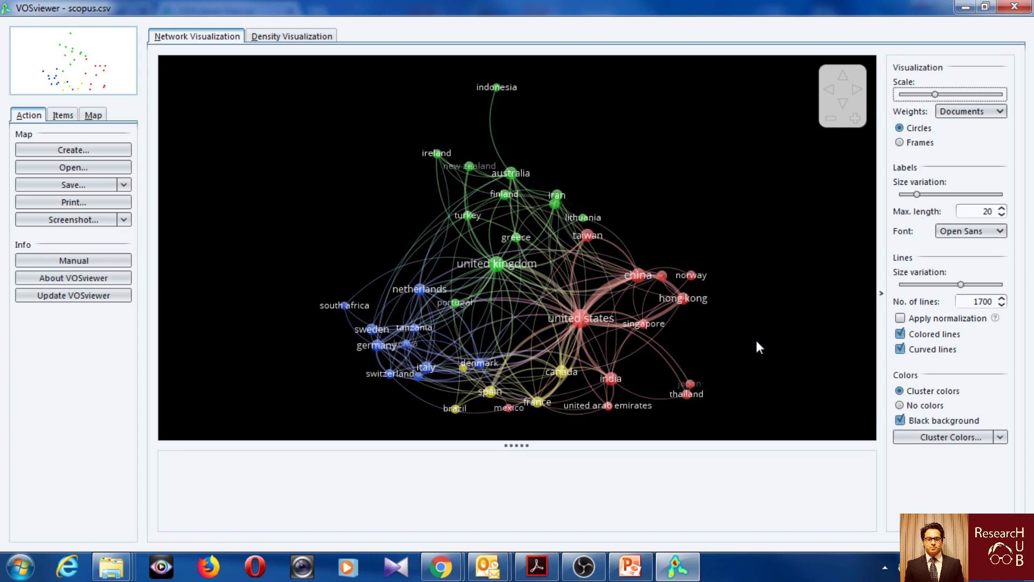
mouse_move(501, 268)
left_click(123, 221)
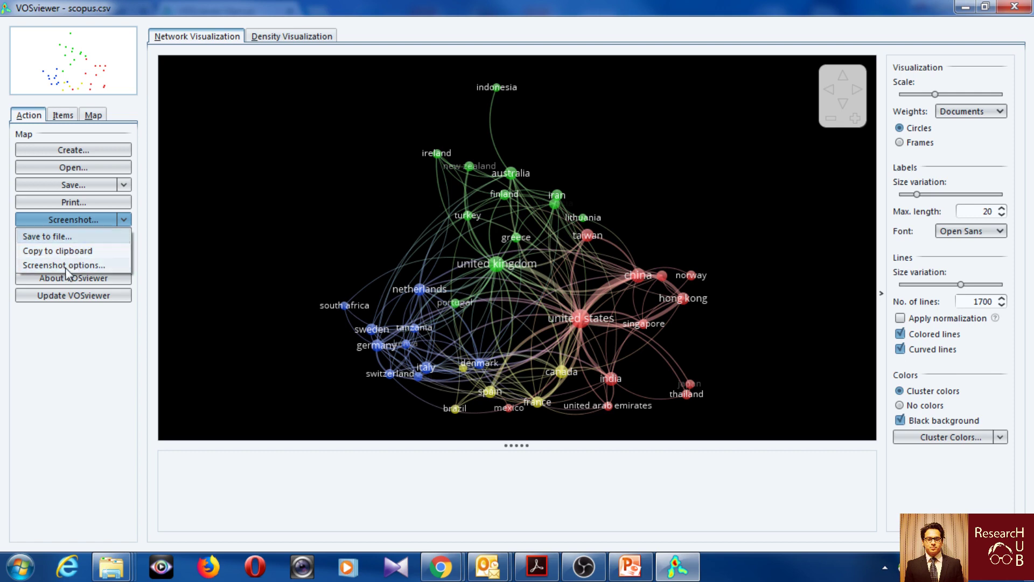
left_click(95, 199)
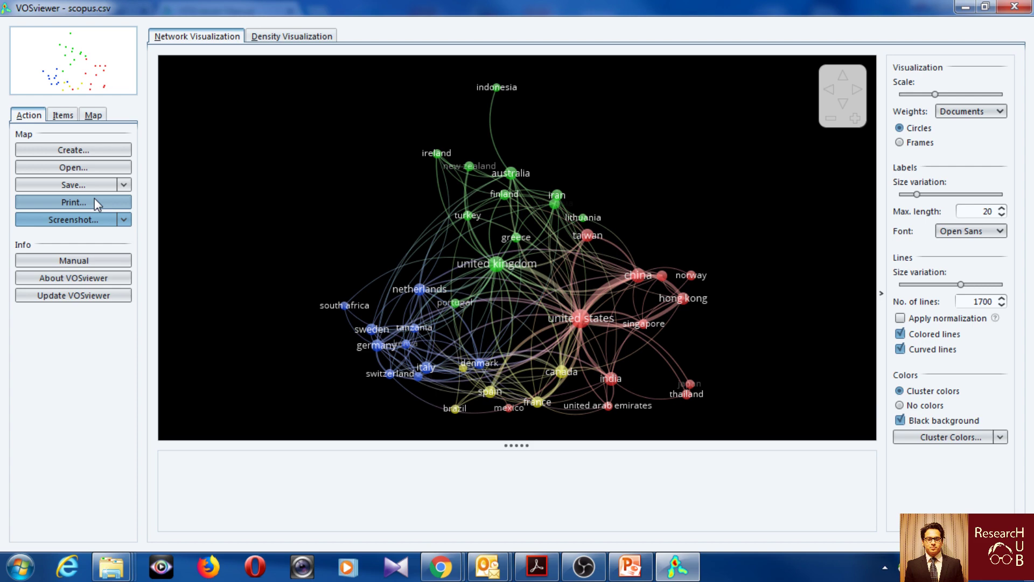
left_click(95, 198)
left_click(330, 268)
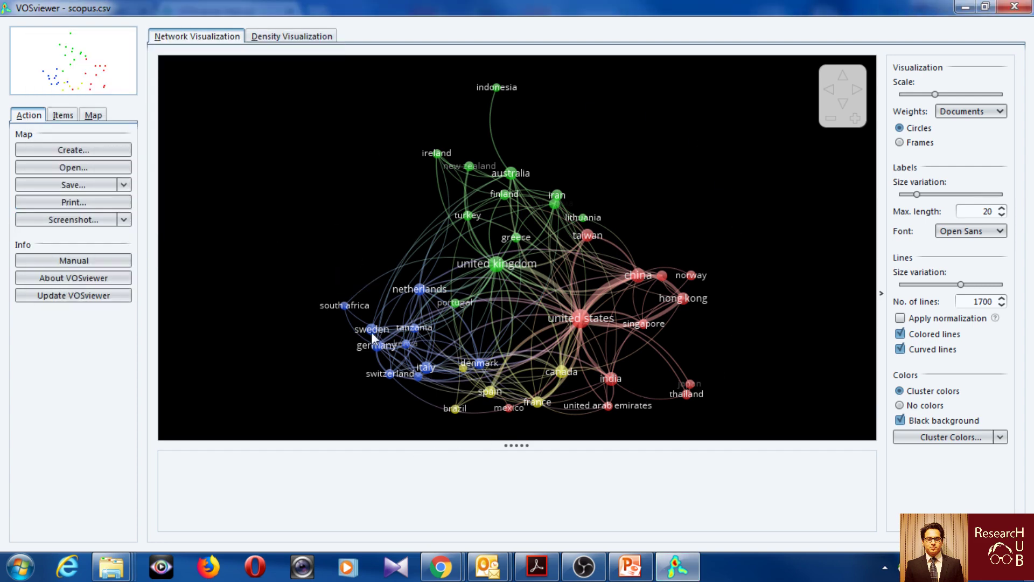
mouse_move(493, 265)
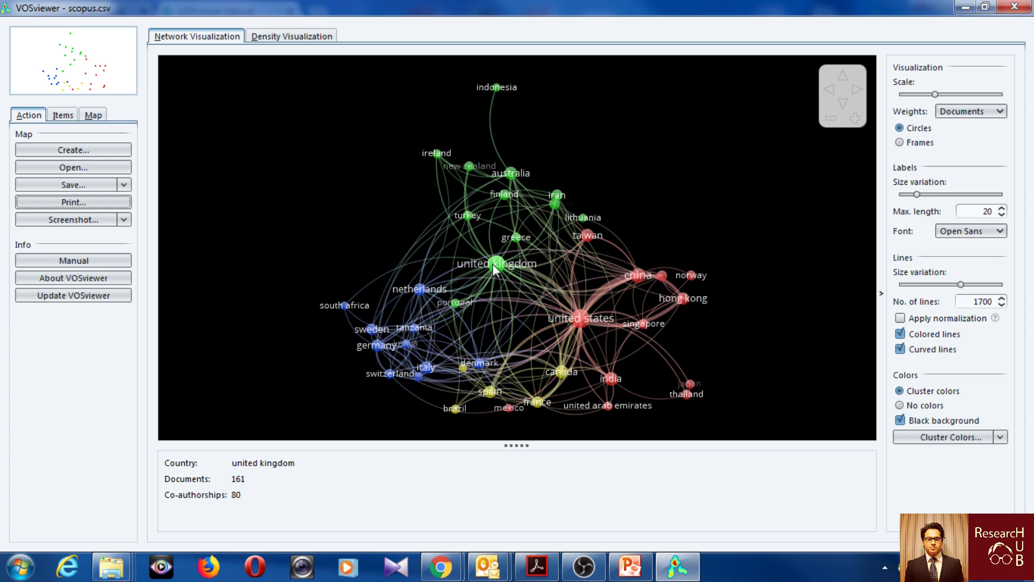